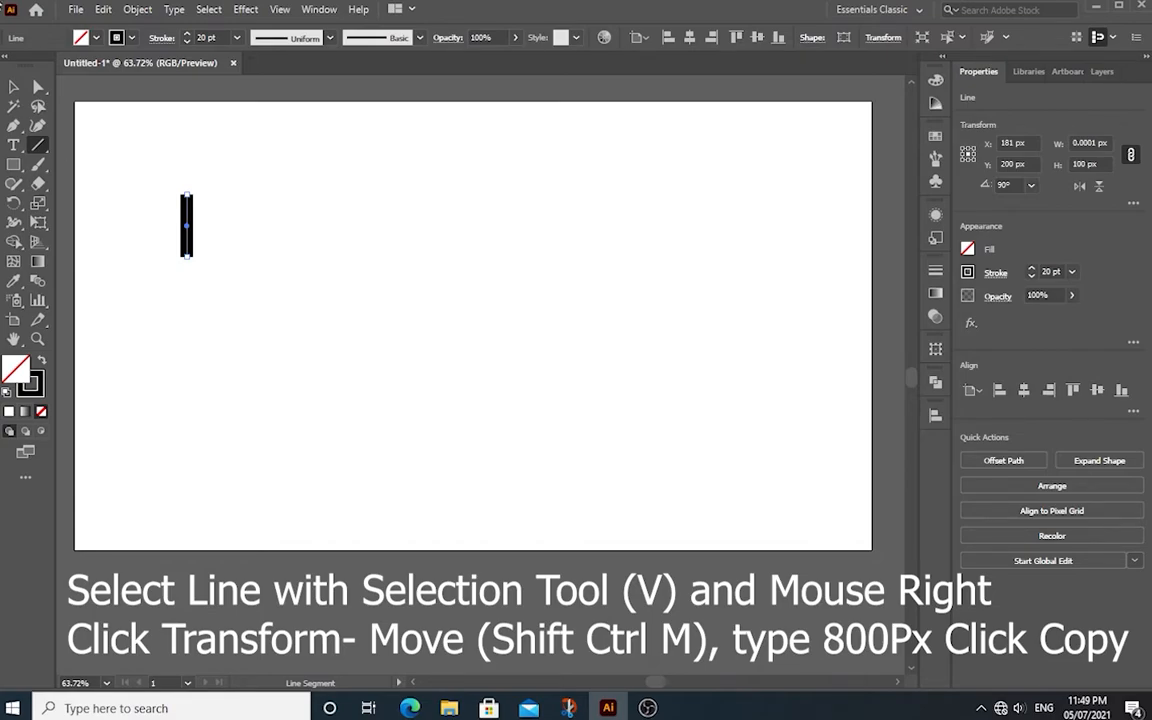
- Copy the vertical line 800 px horizontally and 0 px vertically with the Move transform
key(v)
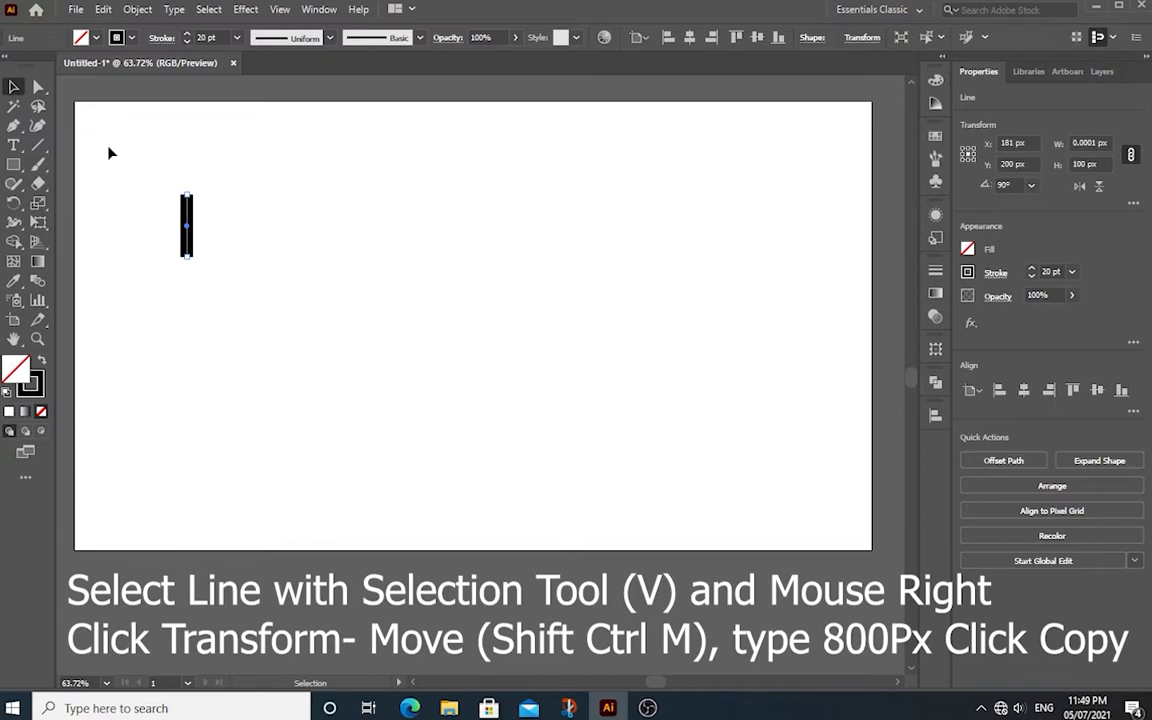
right_click(186, 216)
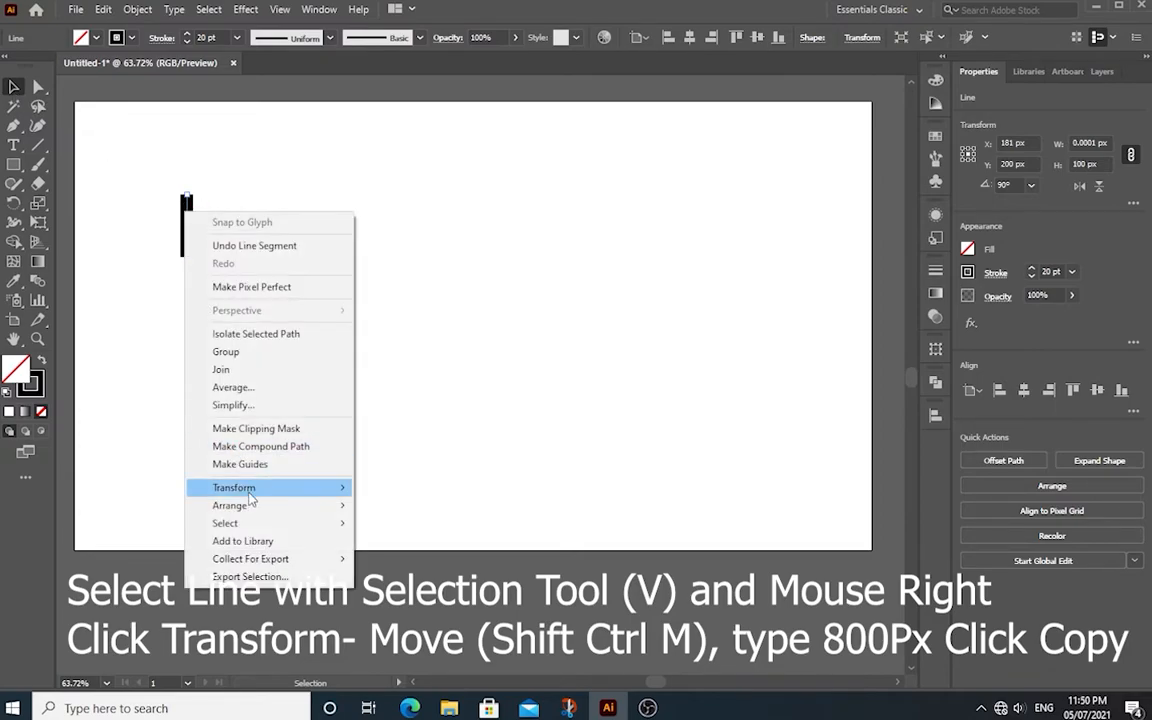
mouse_move(287, 495)
click(400, 511)
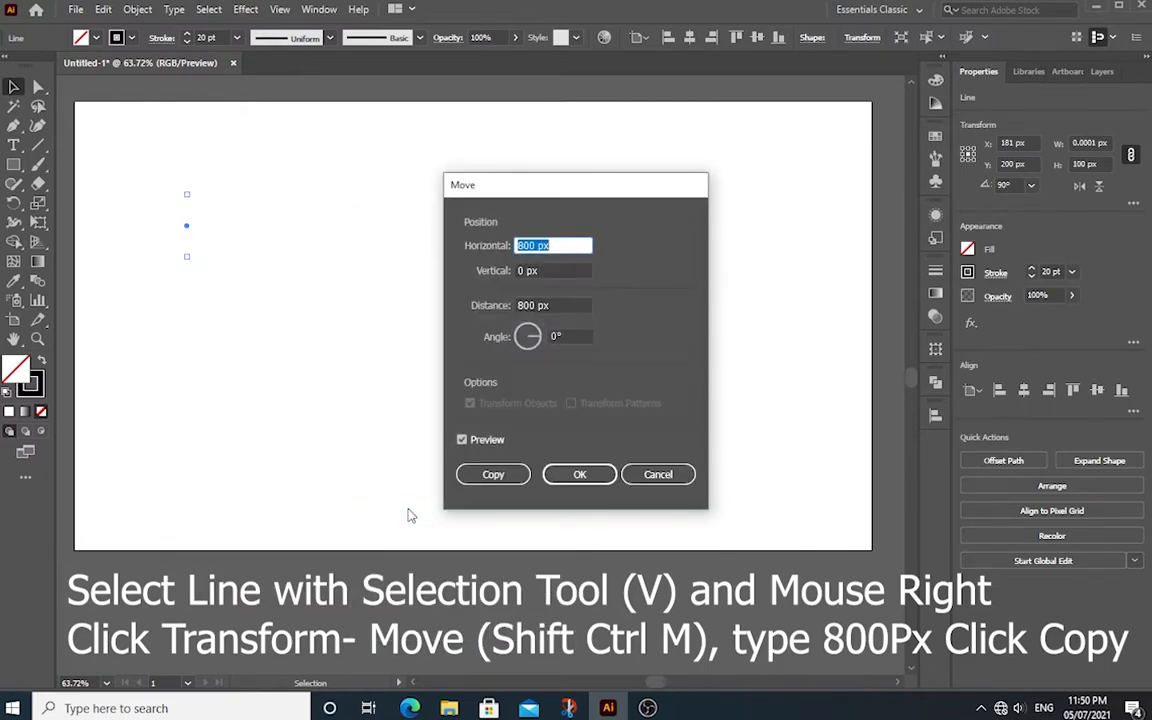
text(800)
click(462, 439)
drag(527, 190, 348, 197)
click(283, 446)
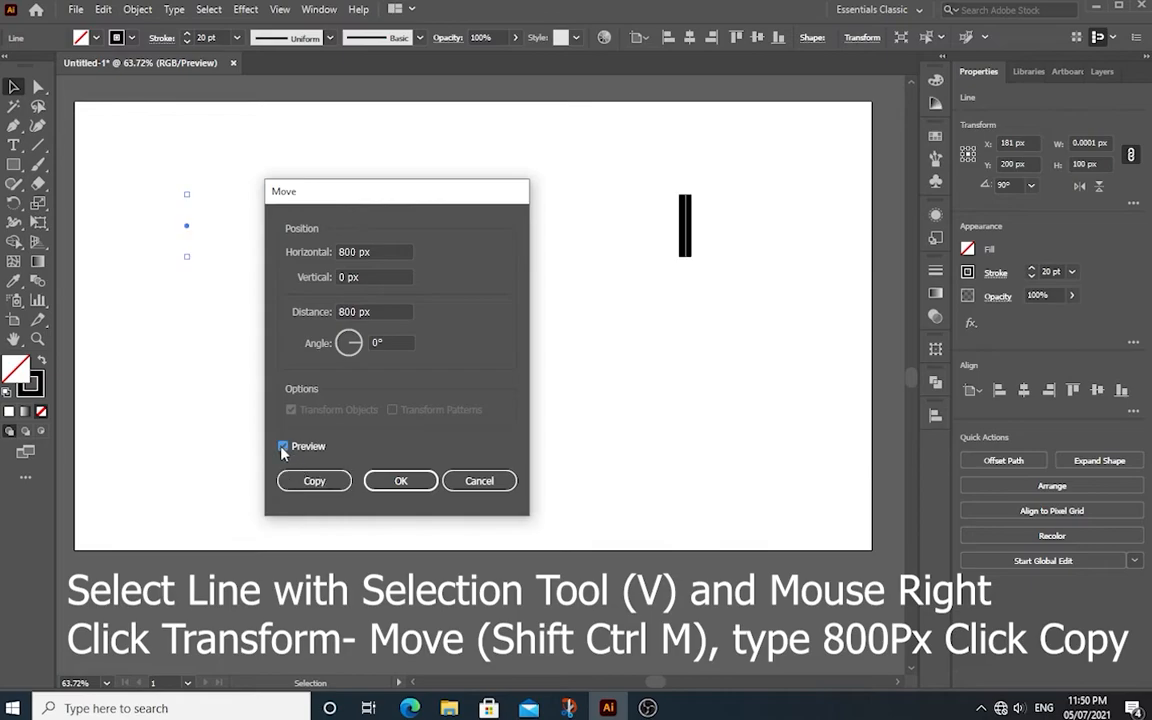
click(315, 481)
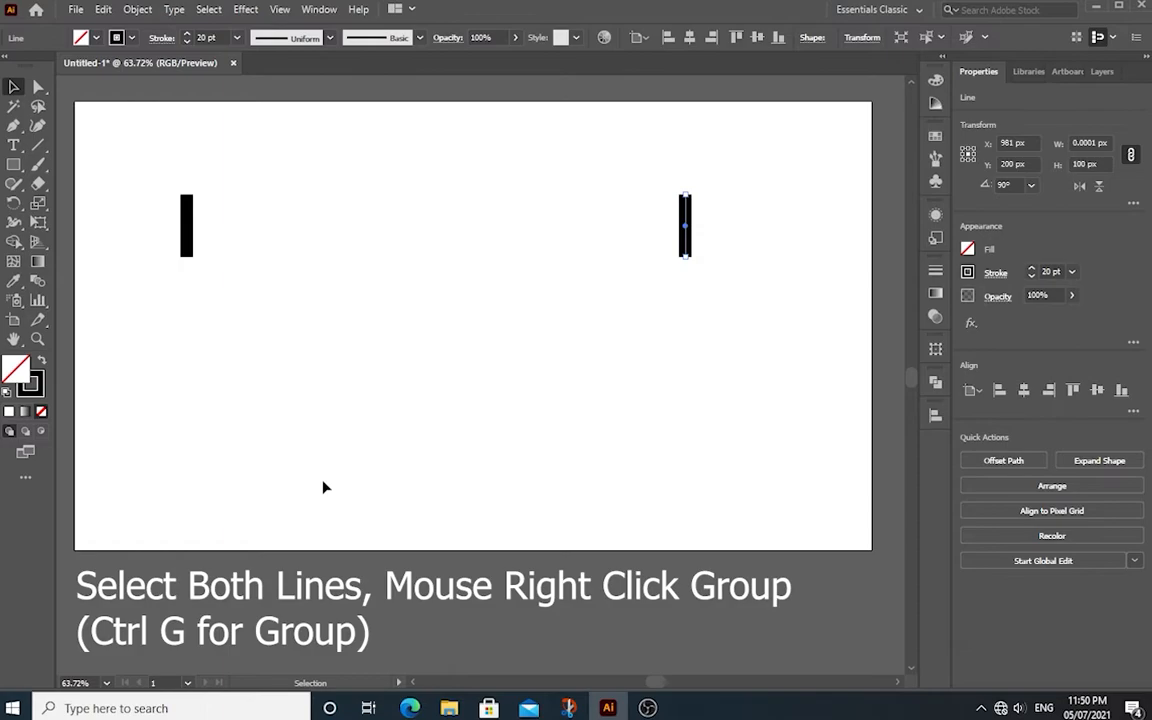
- Select both vertical lines and group them
drag(166, 183, 710, 332)
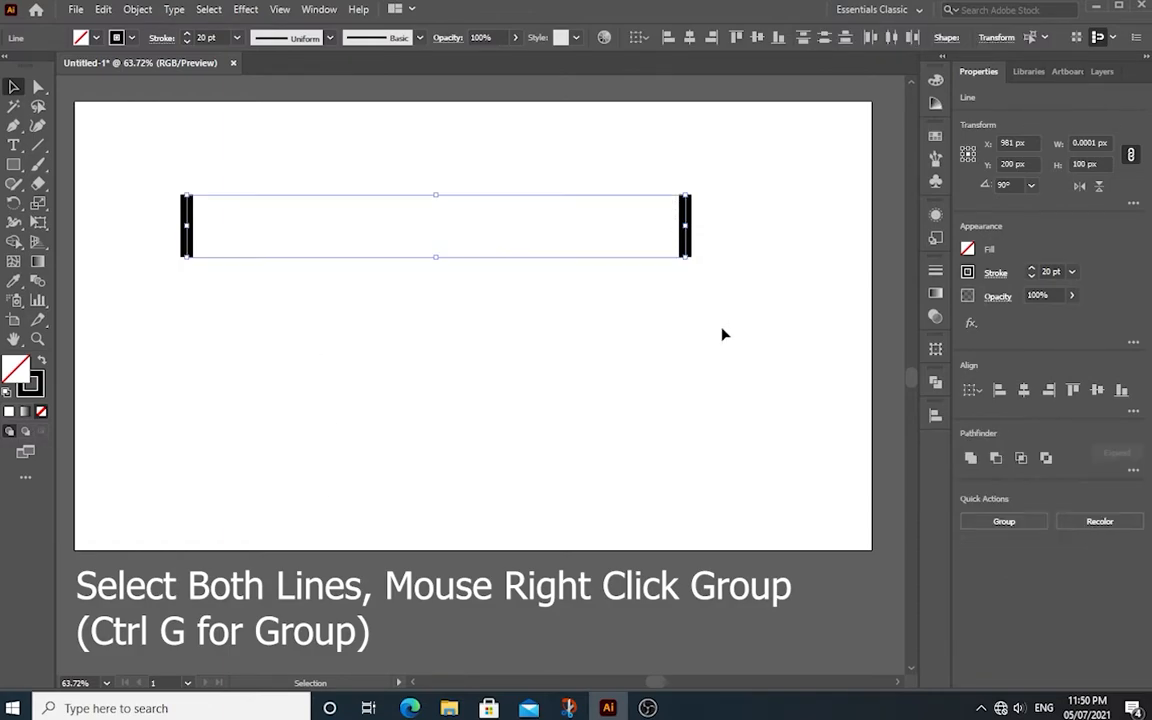
right_click(685, 219)
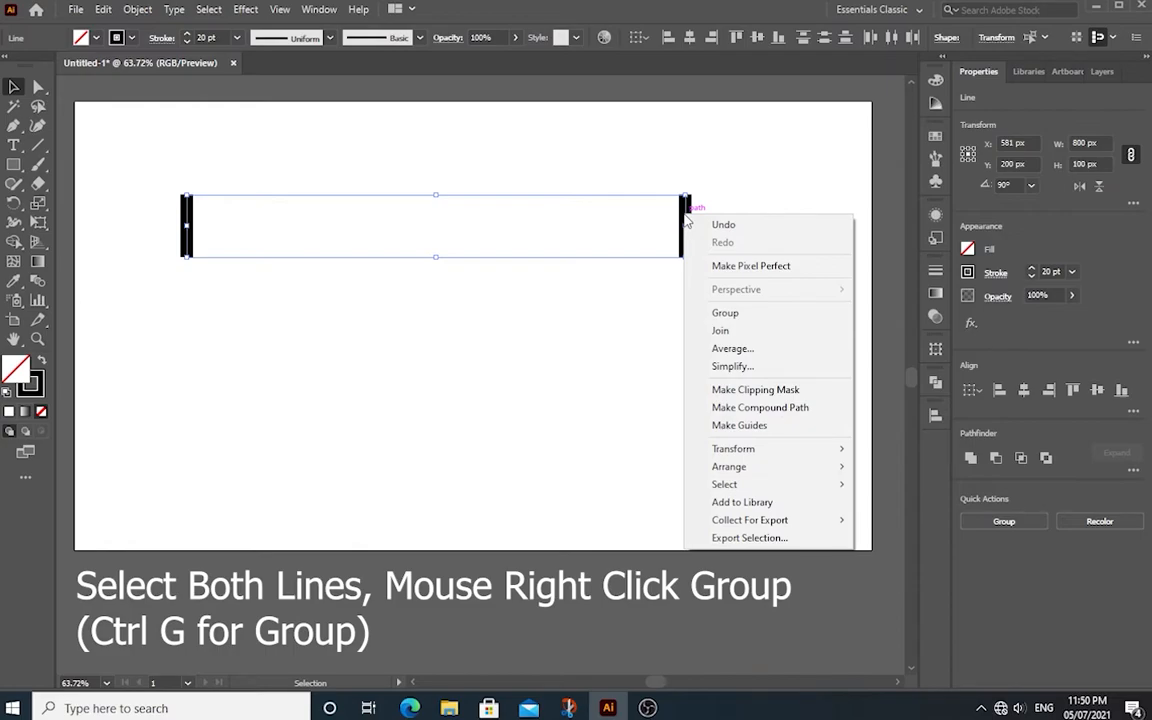
click(725, 313)
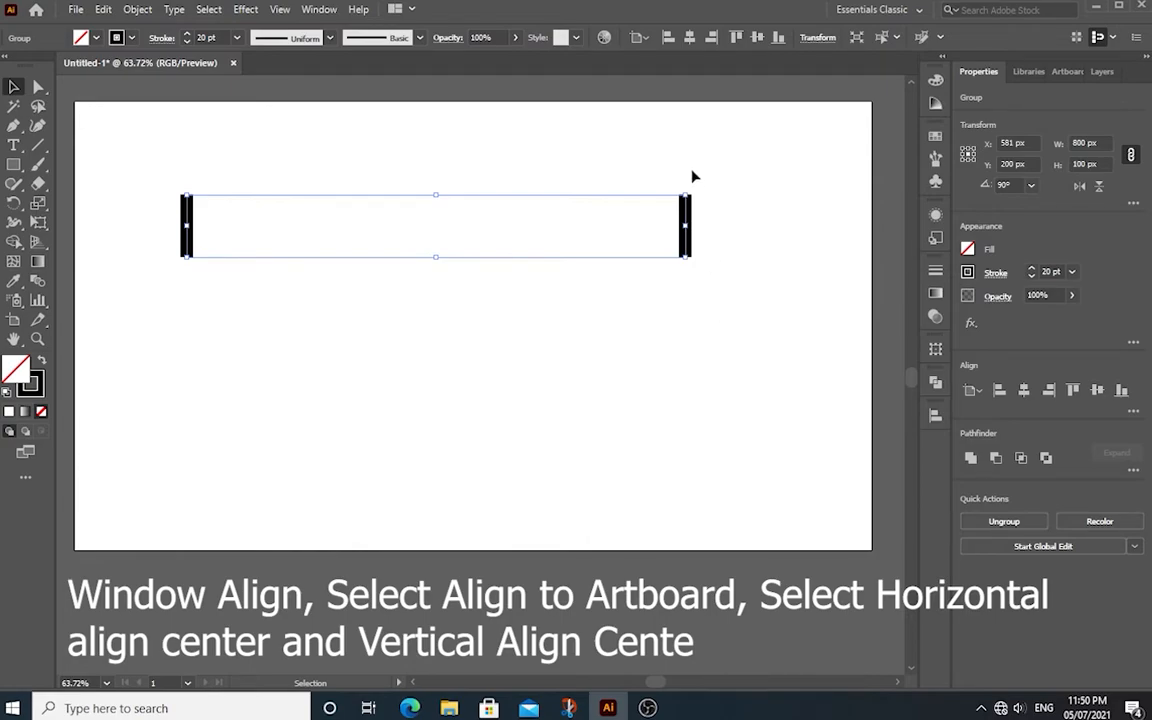
- Centre the grouped lines vertically and horizontally on the artboard
click(319, 9)
click(385, 186)
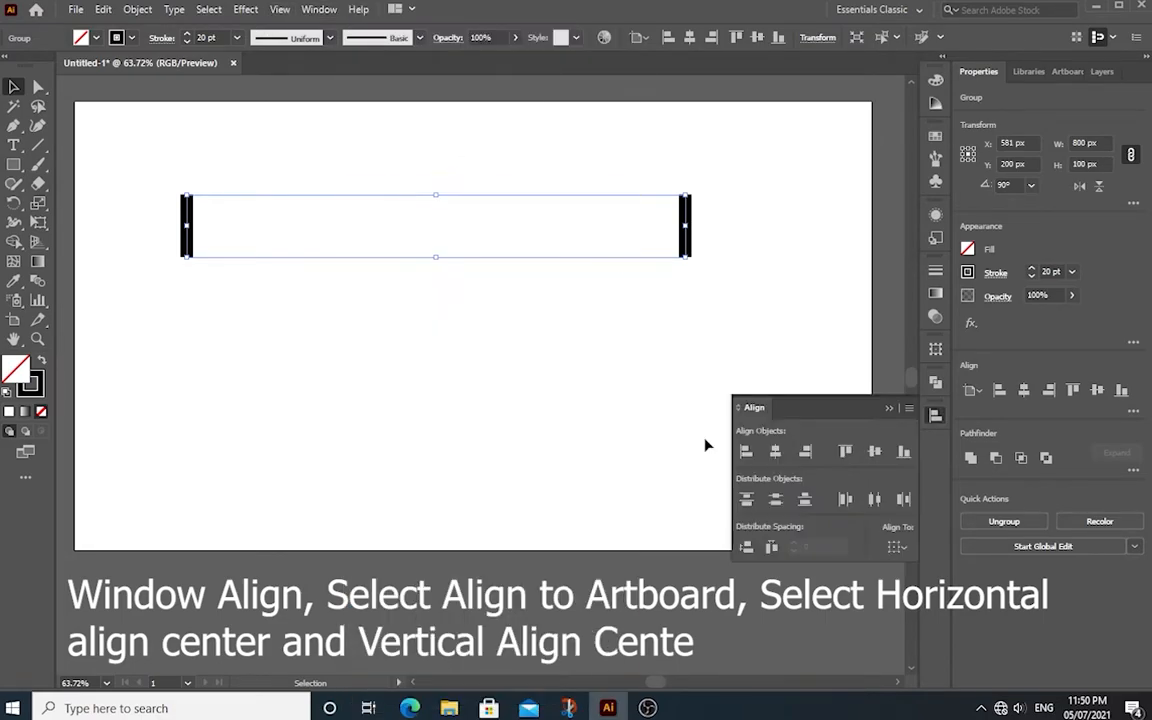
click(874, 452)
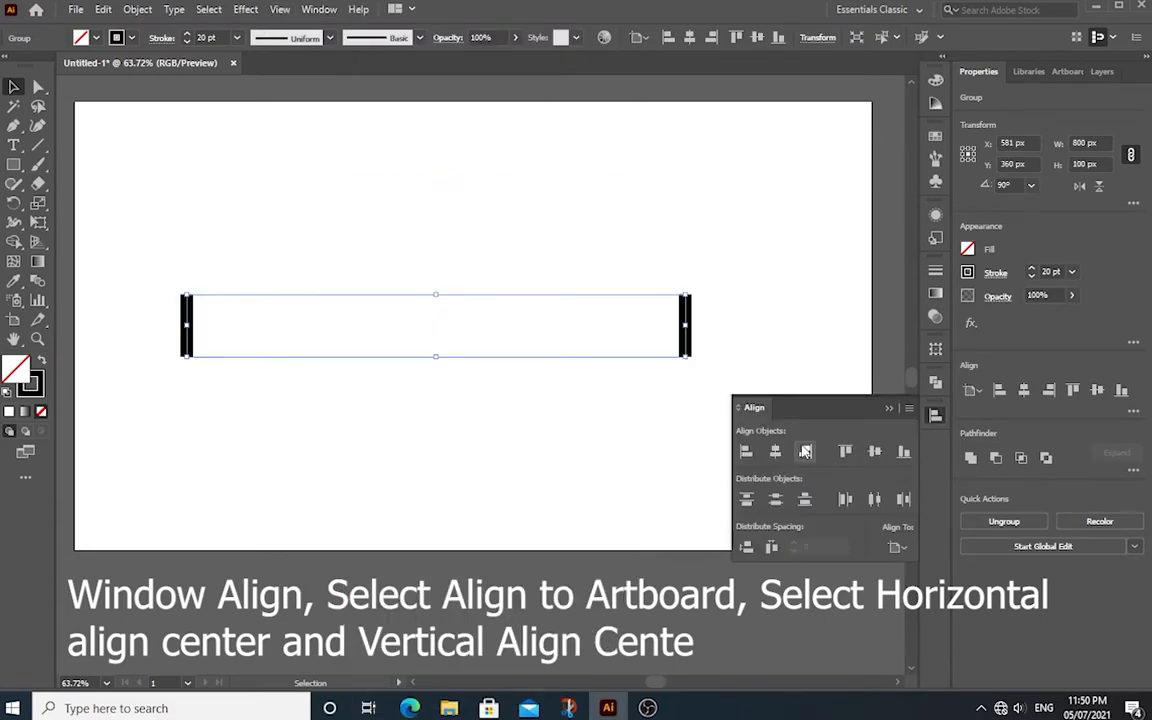
click(778, 451)
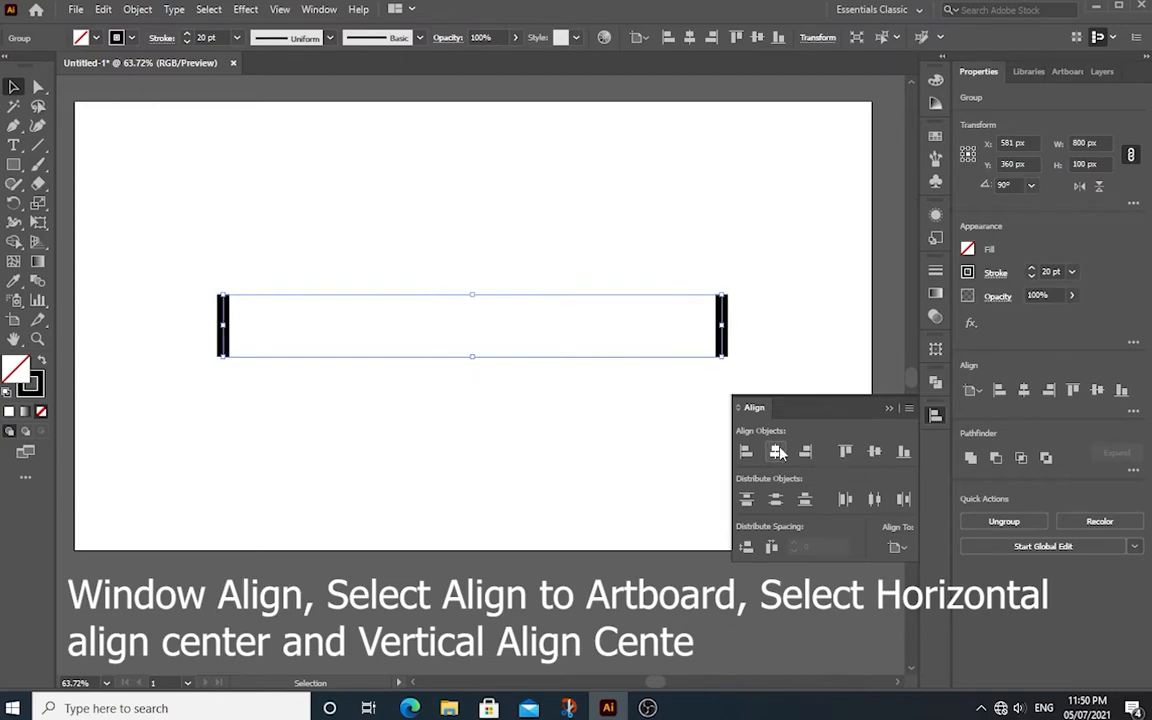
click(890, 408)
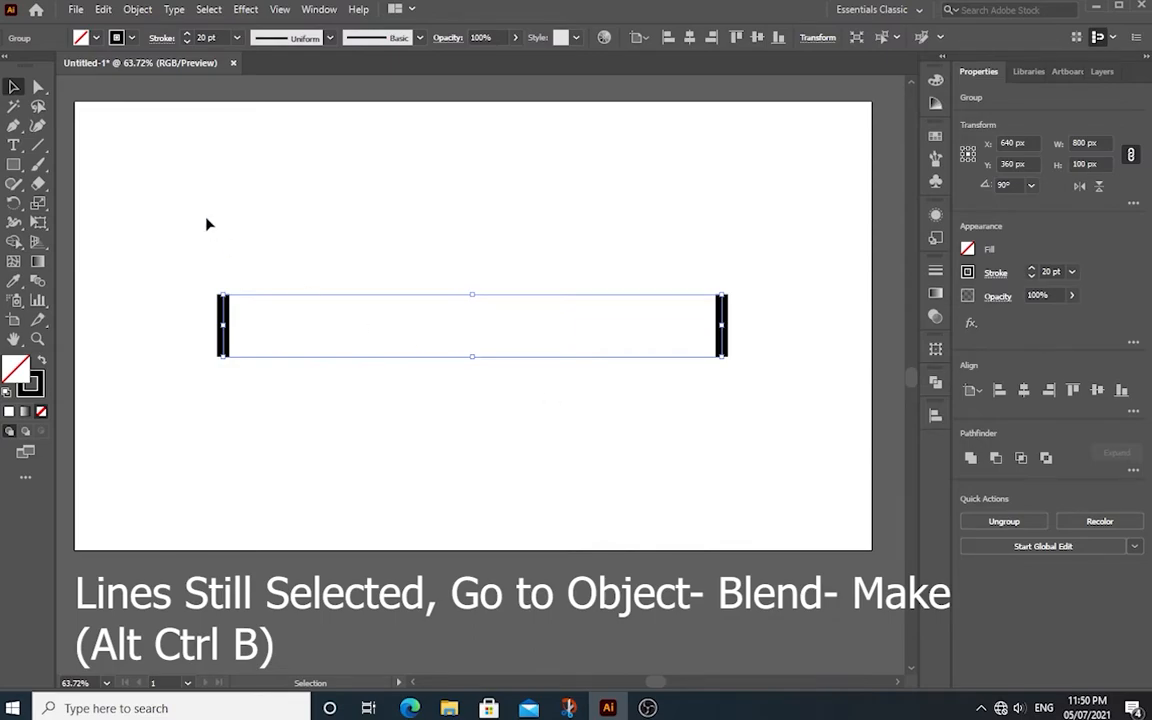
- Make a blend between the two grouped vertical lines
click(140, 12)
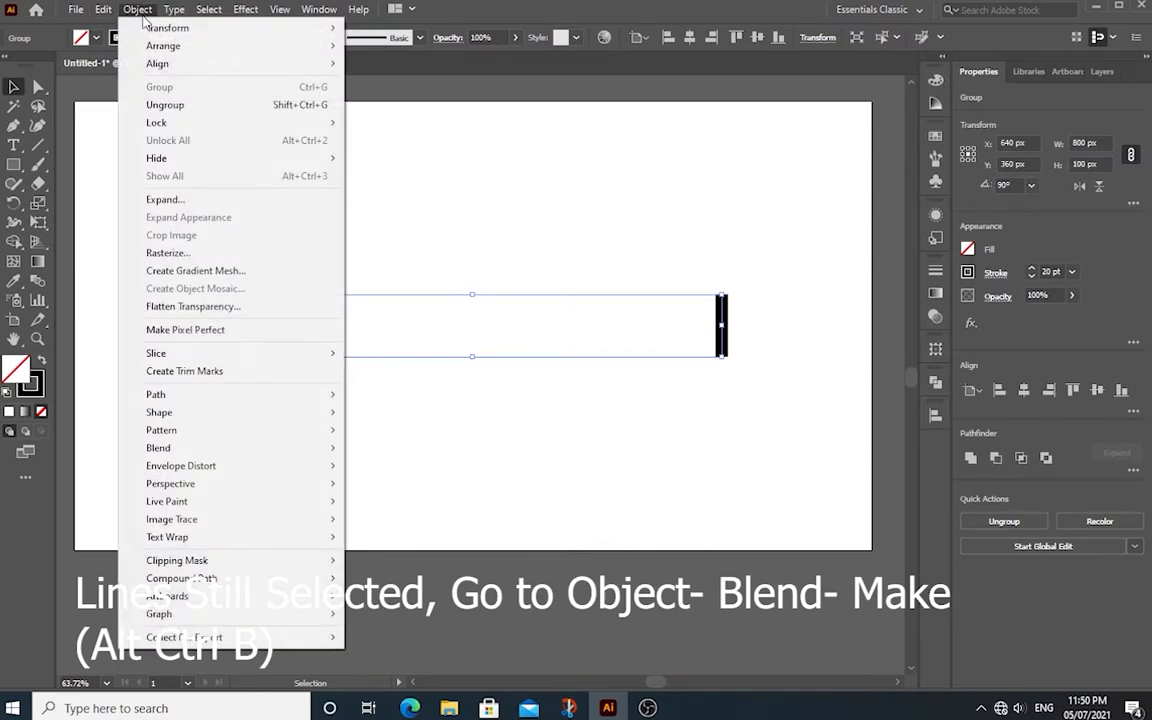
mouse_move(183, 451)
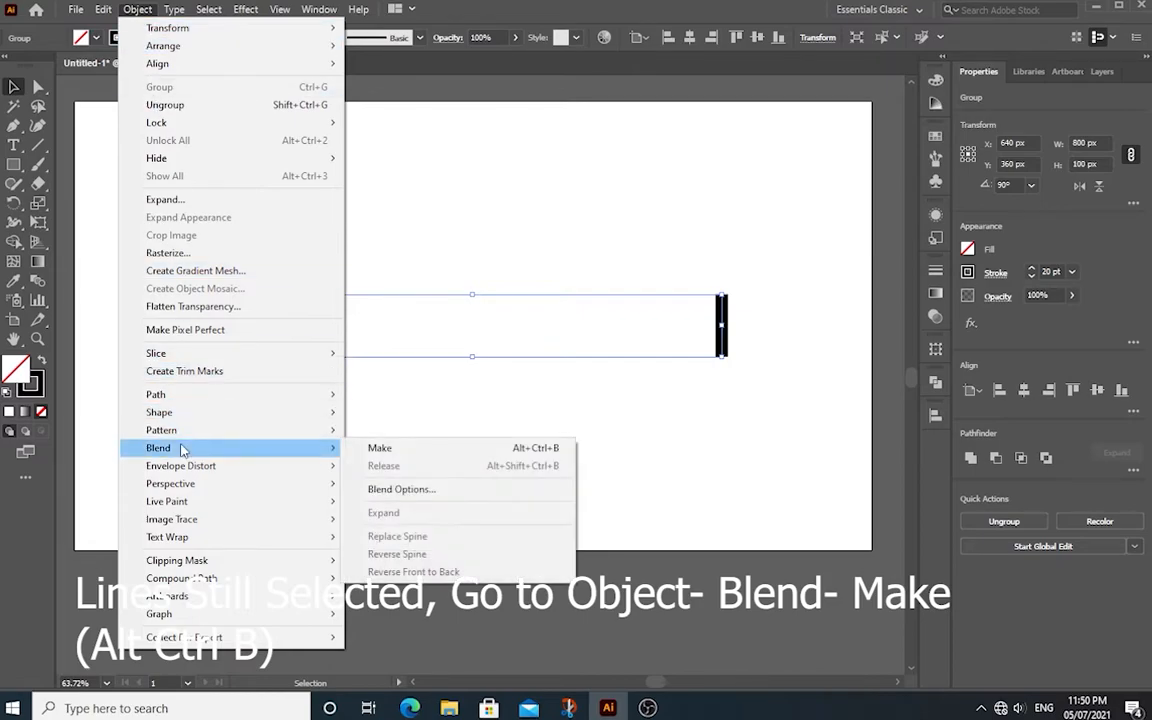
click(385, 449)
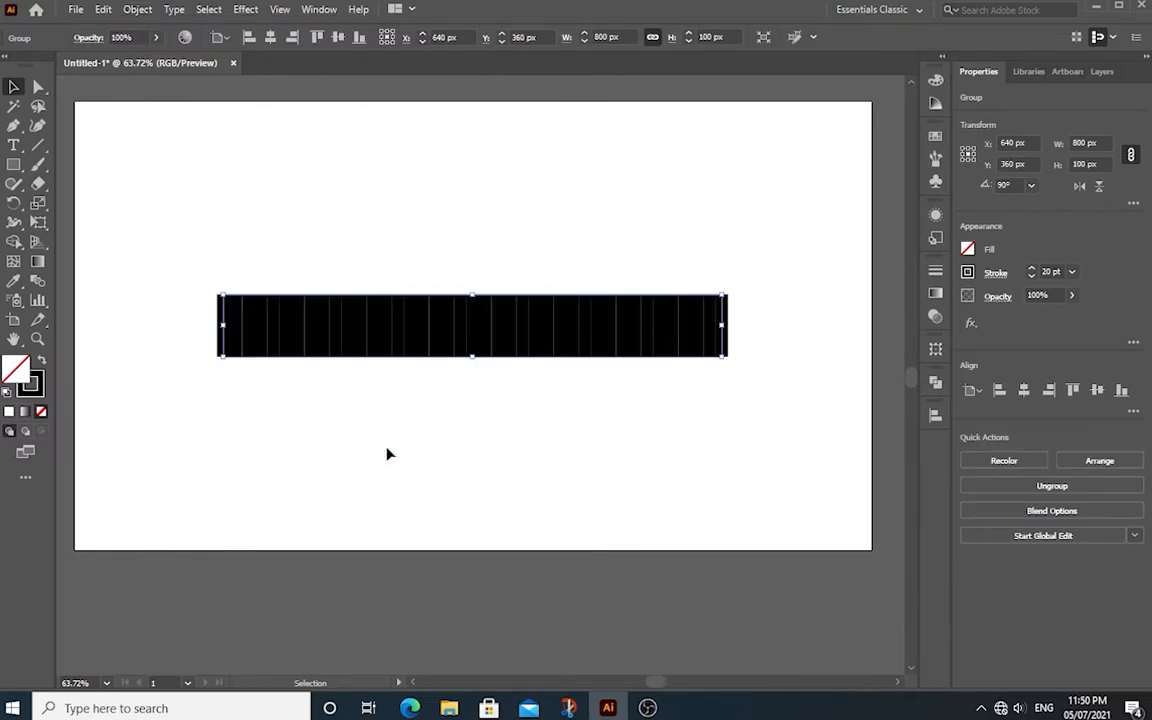
- Set the blend's spacing to Specified Steps with 19 steps
double_click(40, 283)
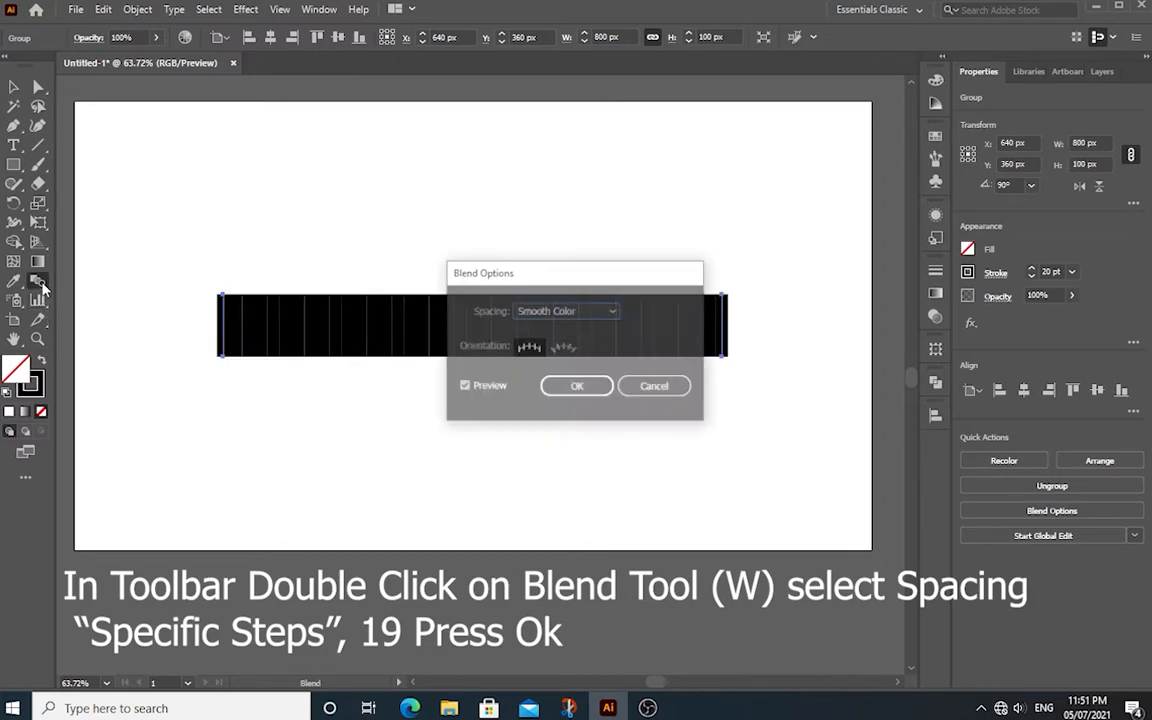
click(590, 311)
click(575, 347)
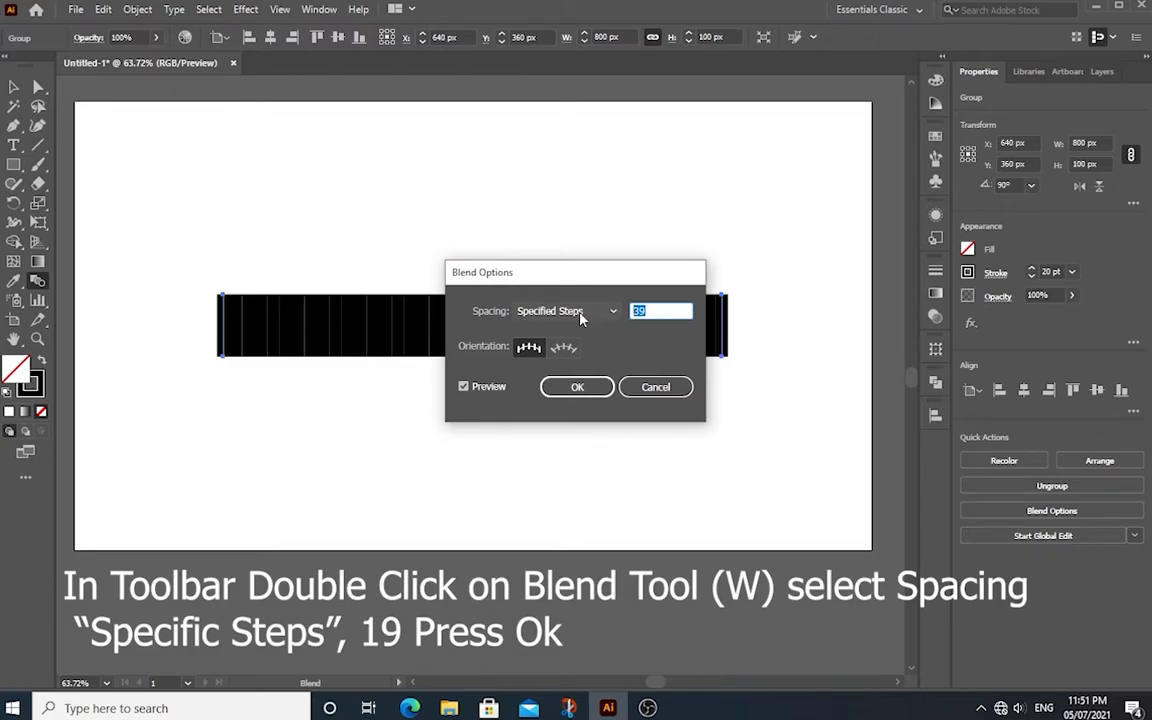
text(19)
click(464, 387)
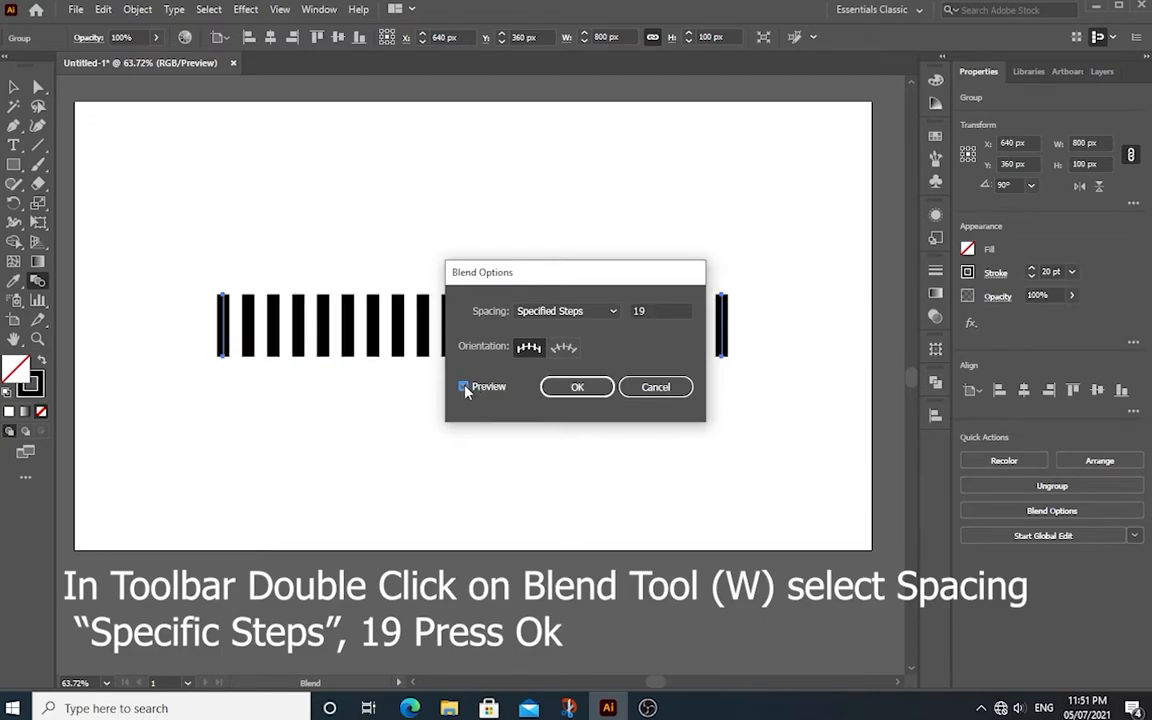
click(560, 393)
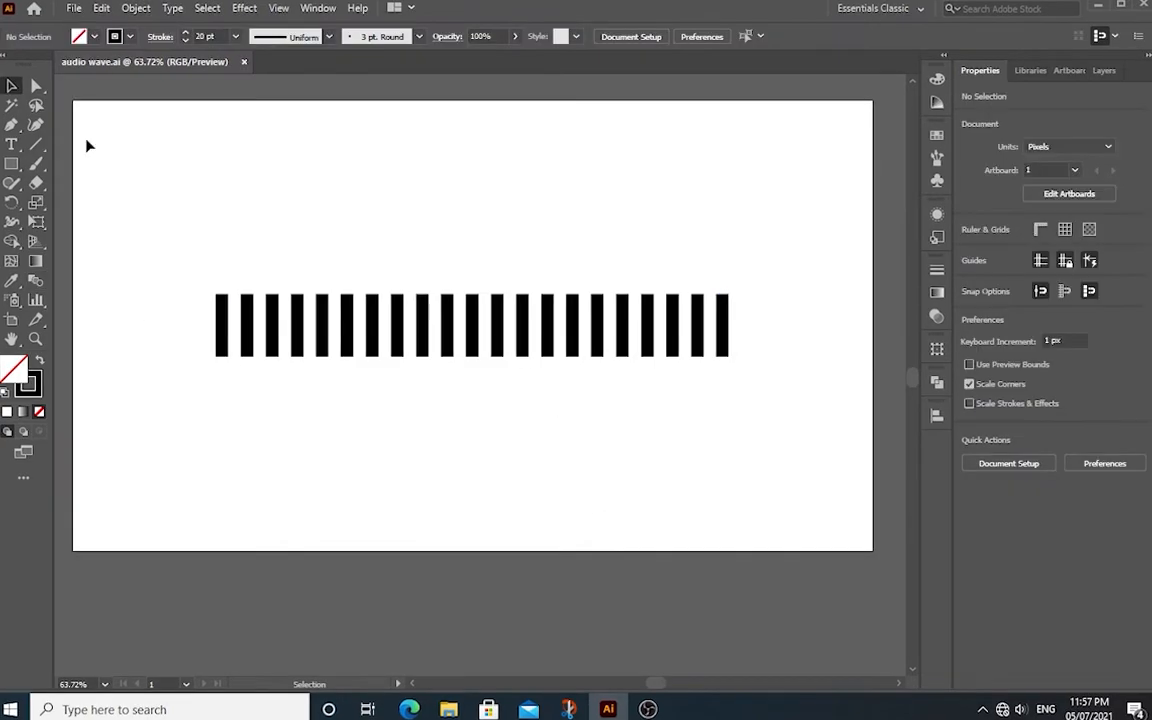
- Apply an envelope distort mesh with 2 rows and 15 columns to the blended row of bars
click(11, 87)
drag(171, 255, 338, 511)
click(139, 11)
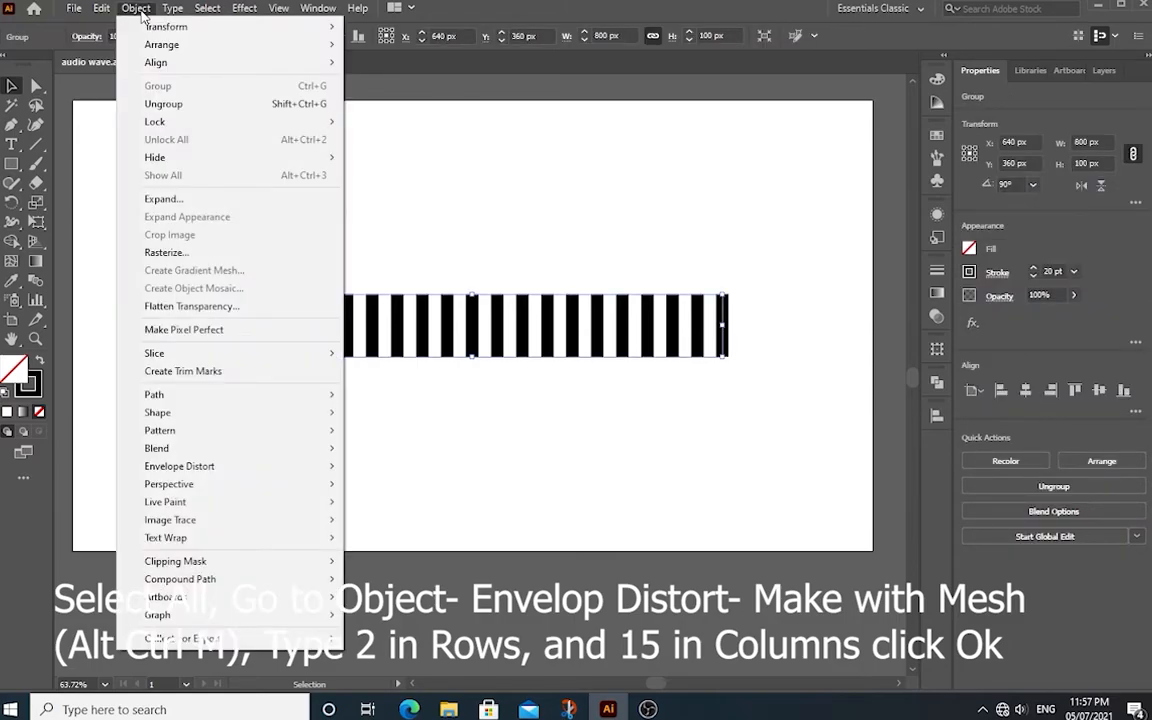
mouse_move(196, 467)
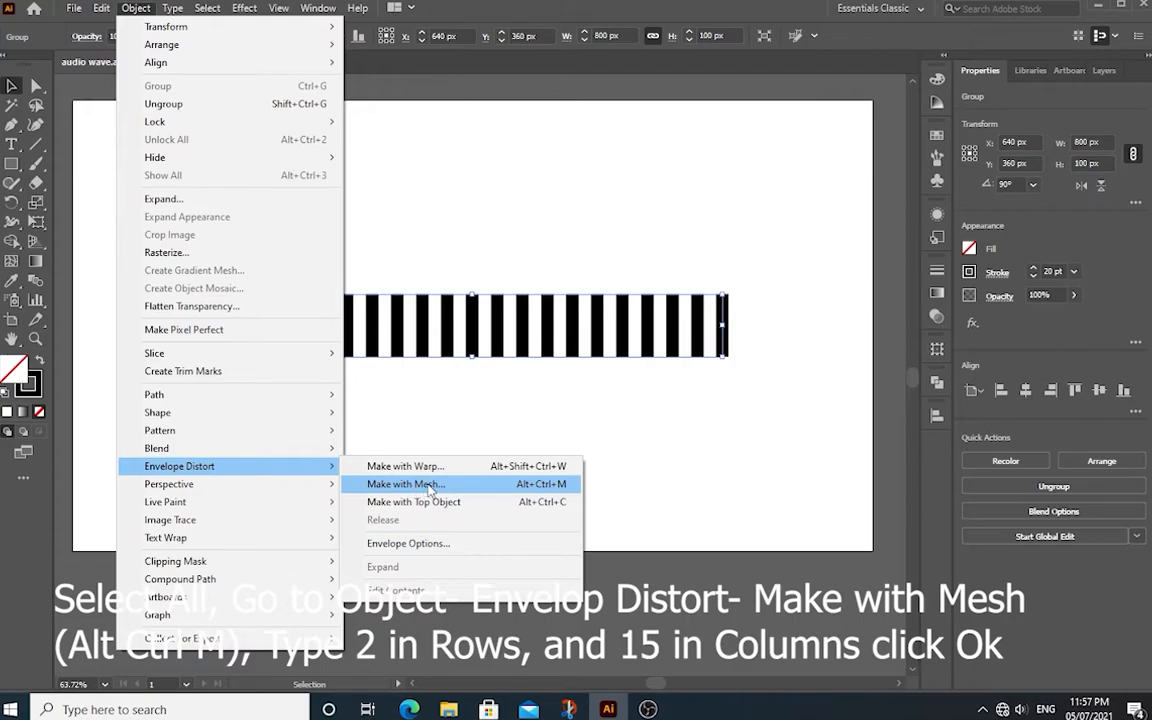
click(405, 484)
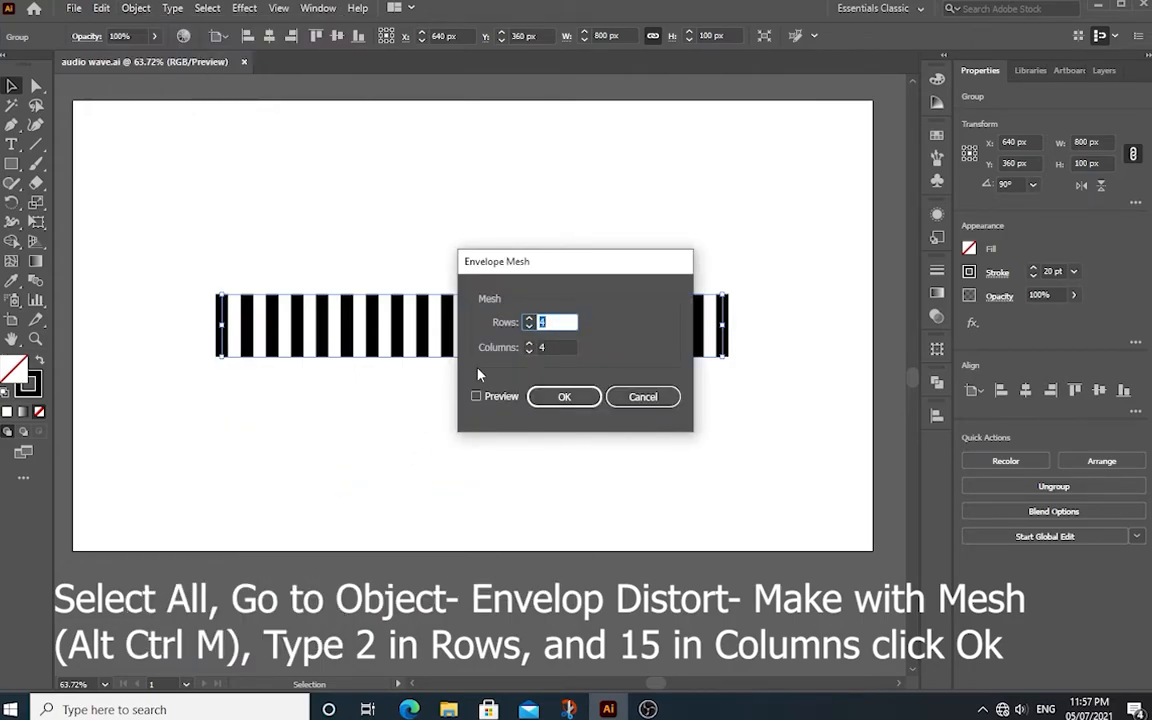
text(2)
key(Tab)
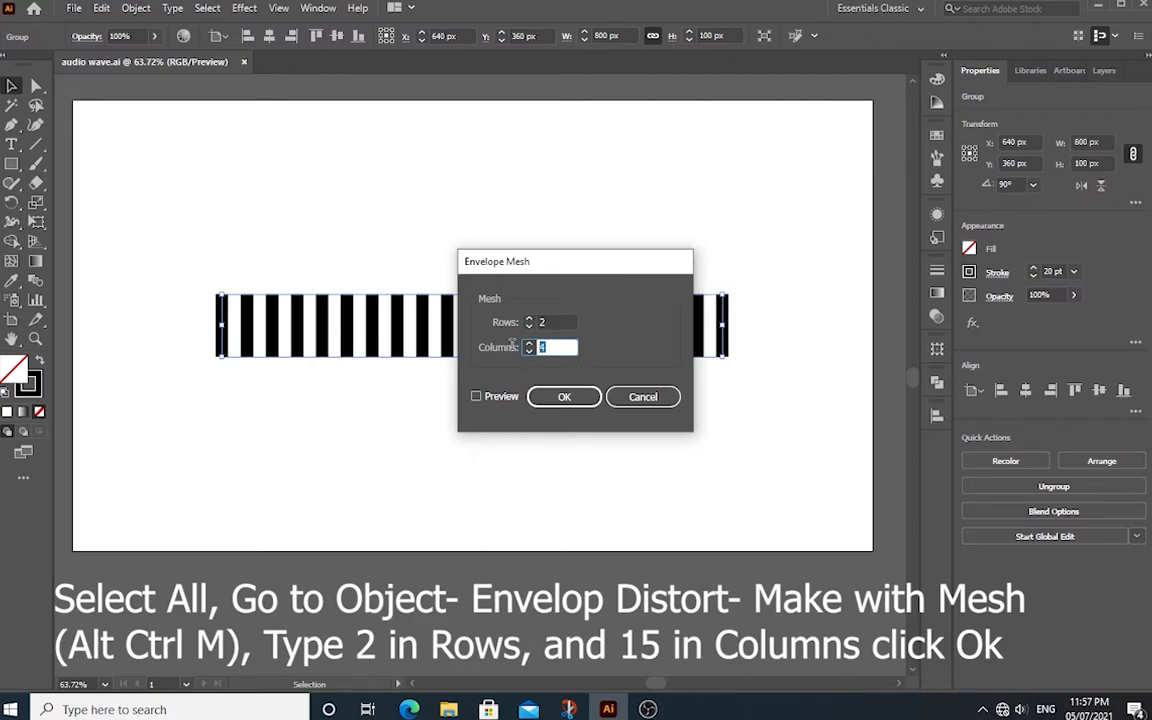
text(15)
click(476, 397)
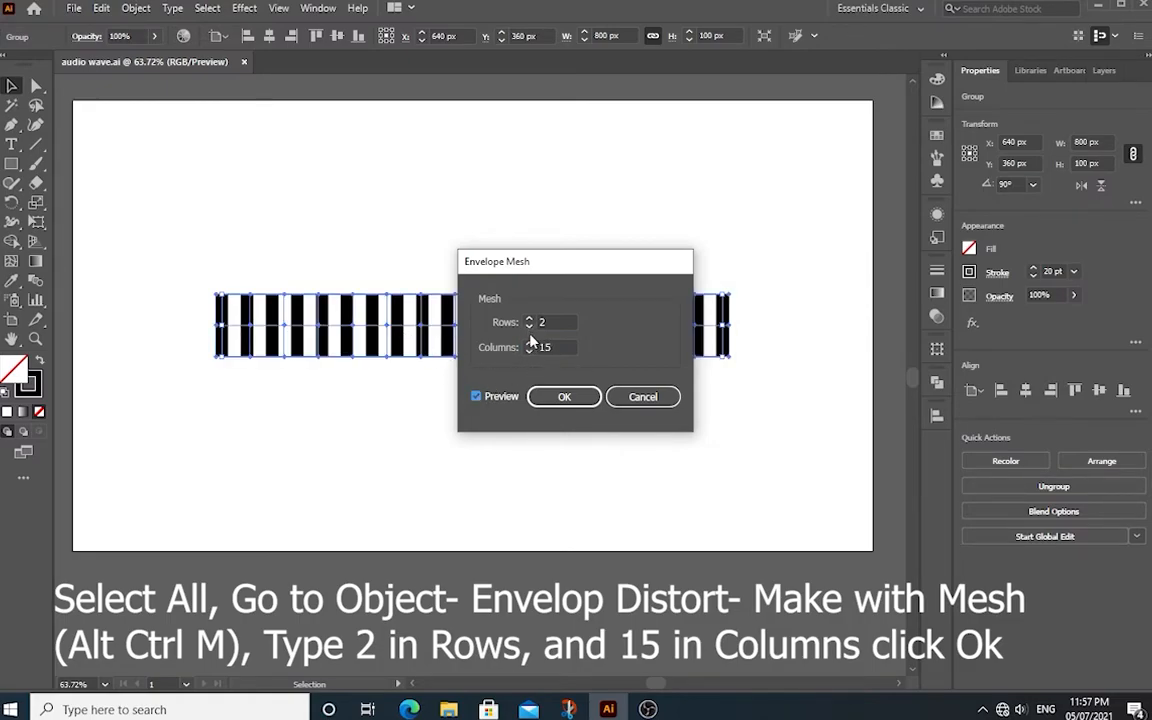
click(566, 396)
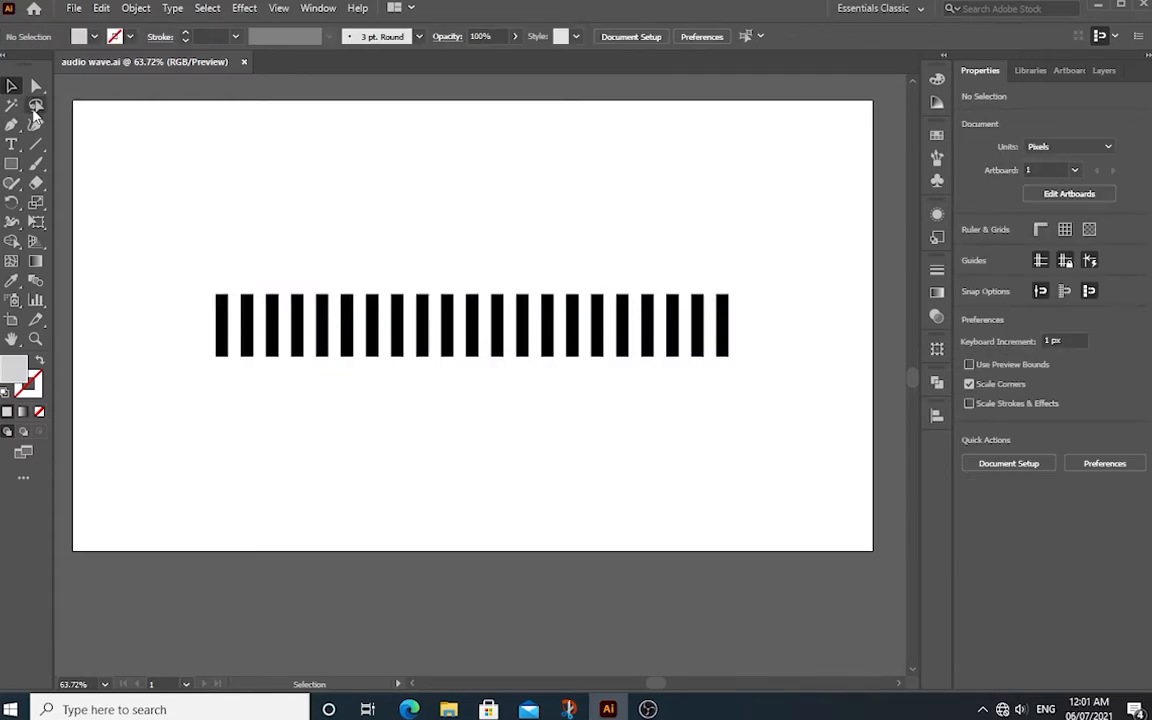
- Move the top mesh points of the first and last bars 0 px horizontally and 30 px vertically
click(35, 87)
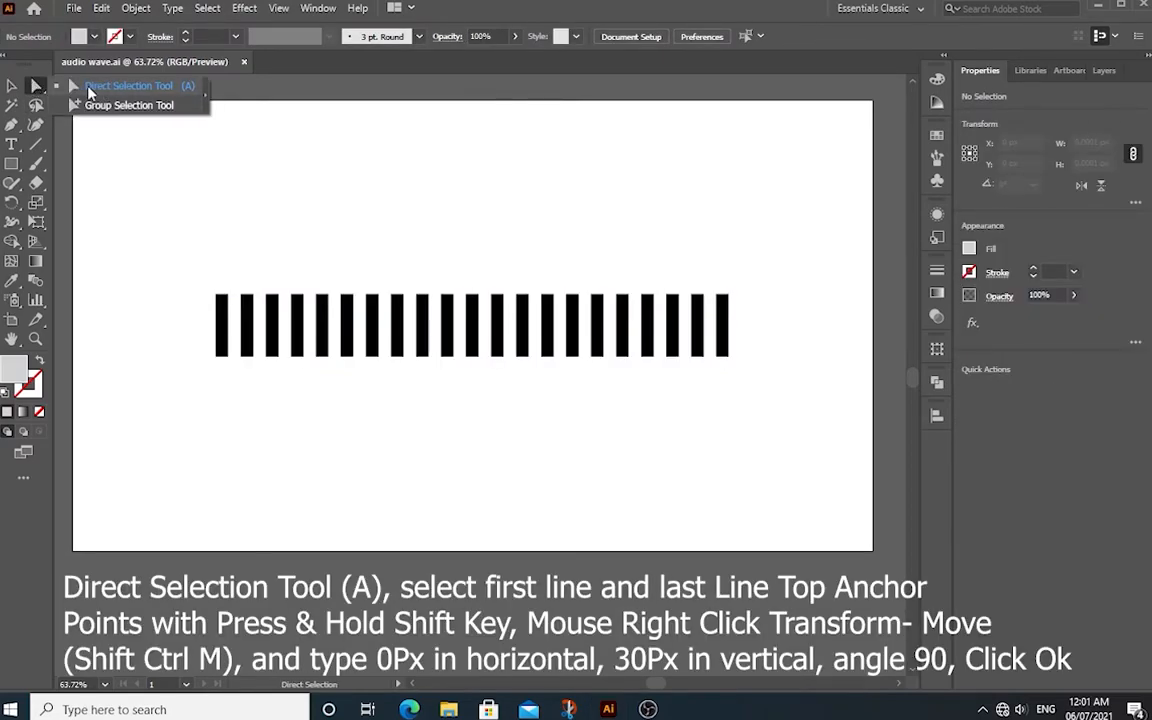
click(89, 88)
drag(198, 283, 241, 313)
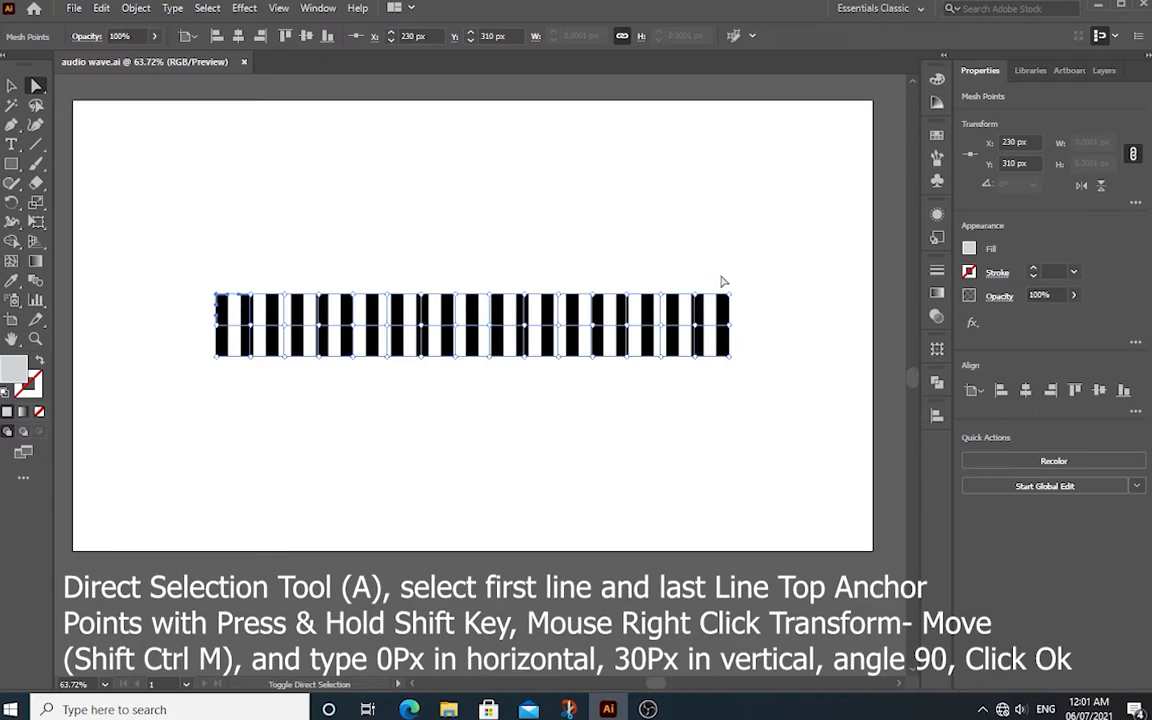
drag(724, 281, 739, 329)
right_click(726, 308)
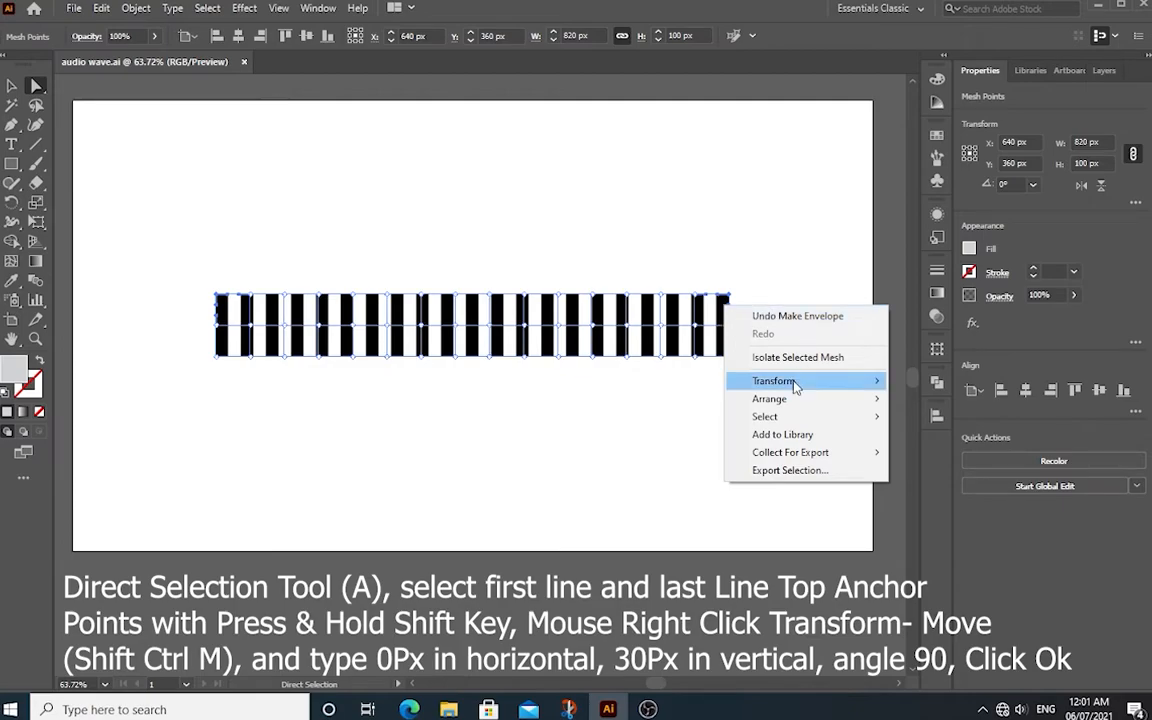
mouse_move(793, 385)
click(928, 404)
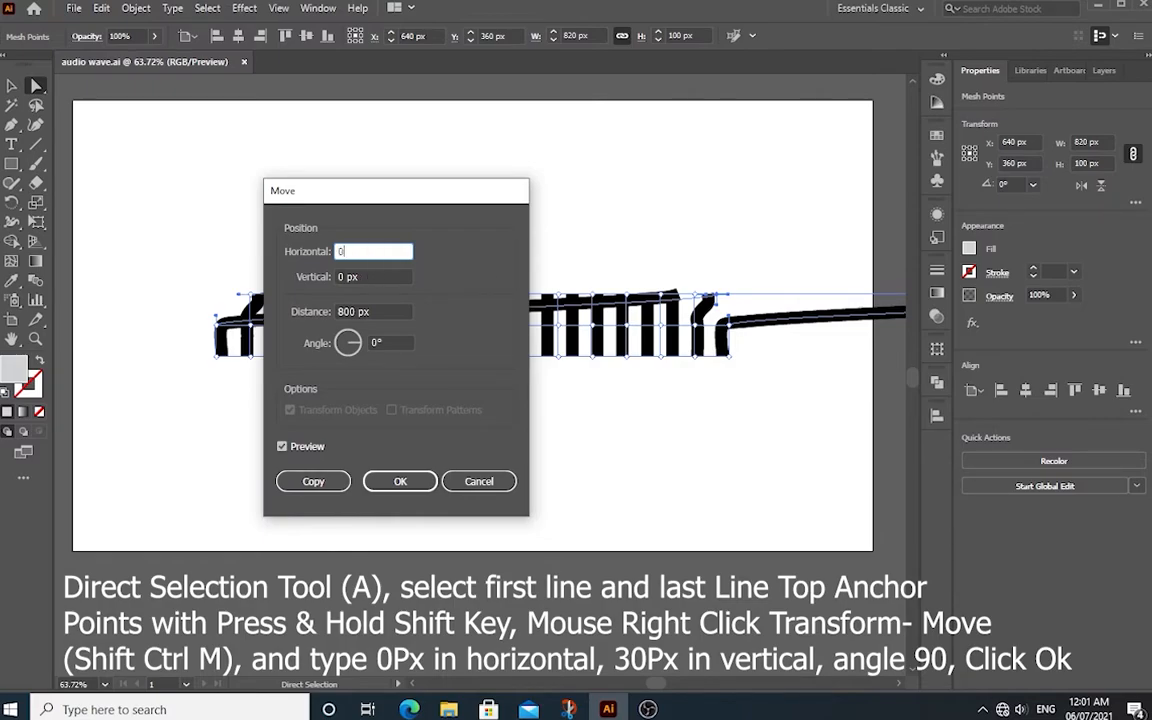
key(Tab)
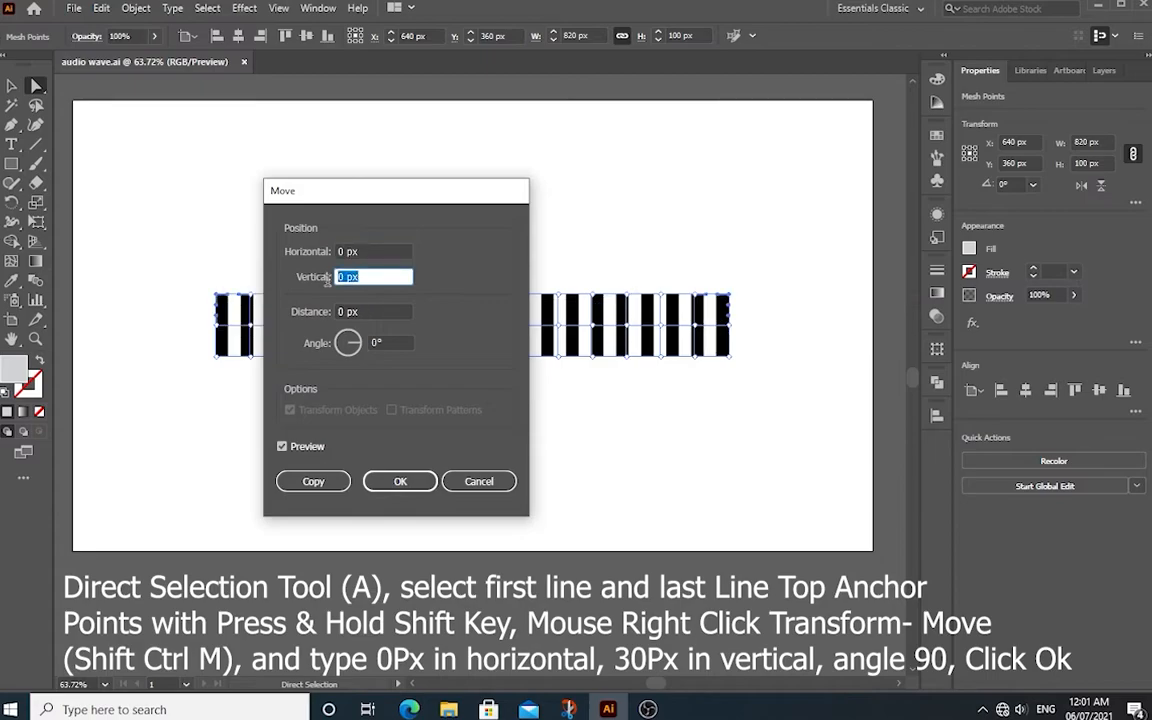
text(30)
key(Tab)
click(343, 312)
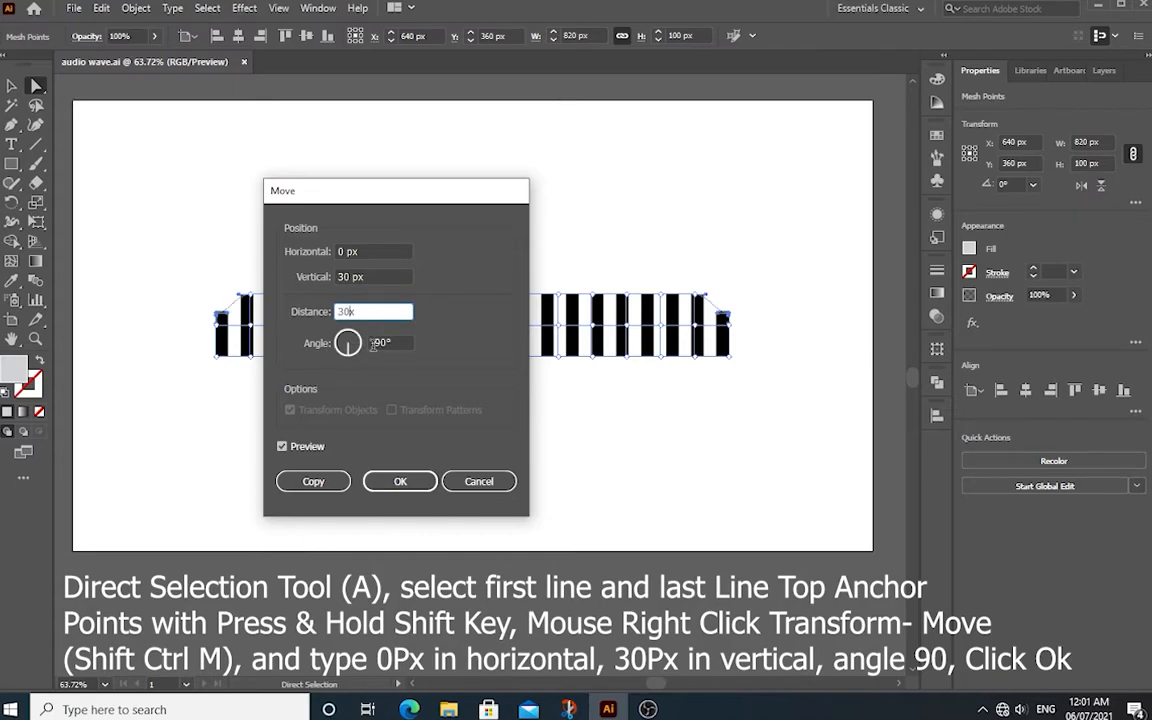
click(283, 446)
click(283, 447)
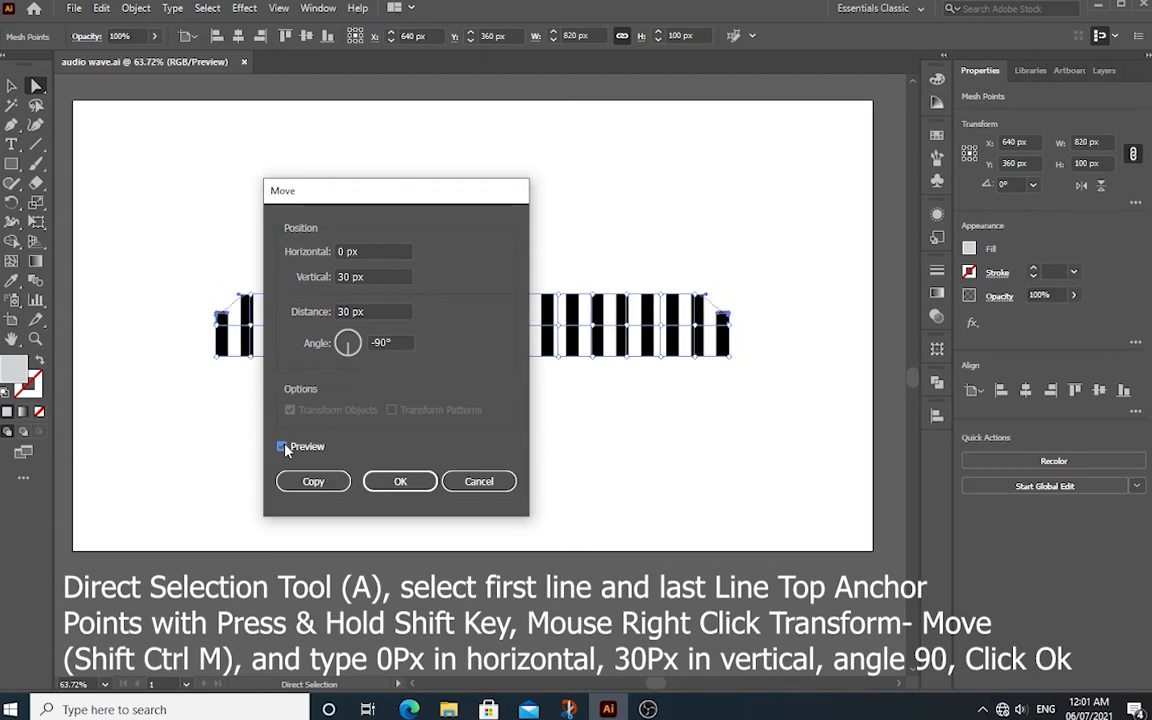
click(386, 483)
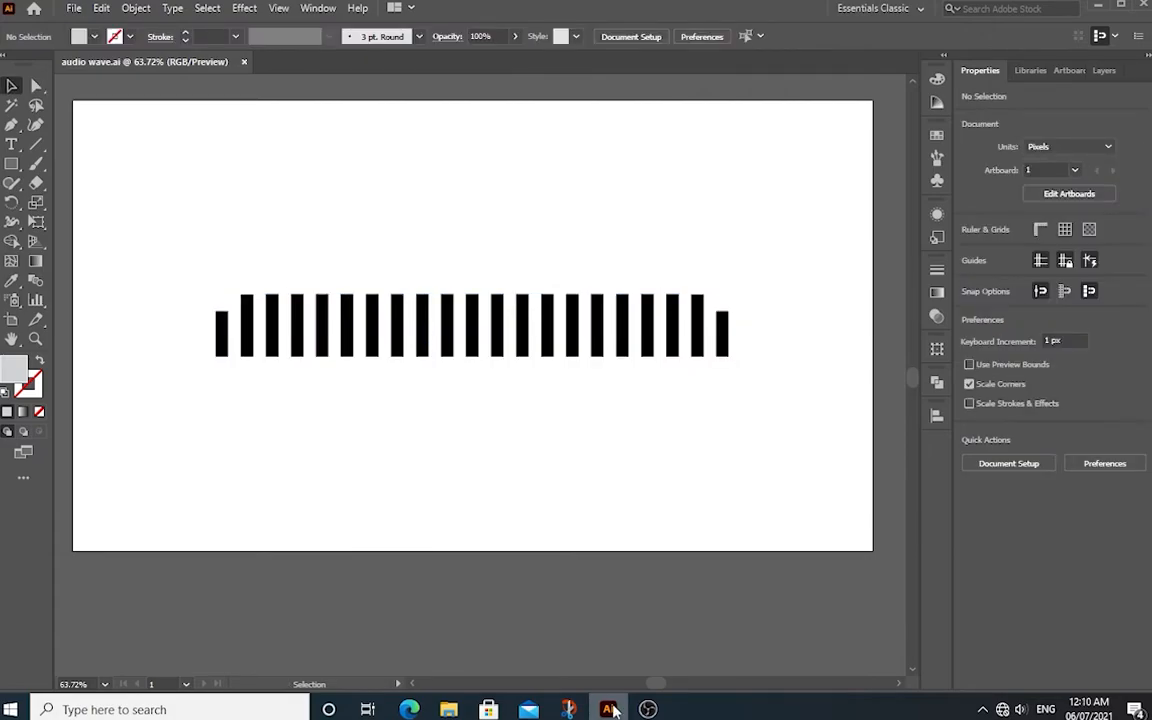
- Move the bottom mesh points of the first and last bars 0 px horizontally and -30 px vertically
key(ctrl+1)
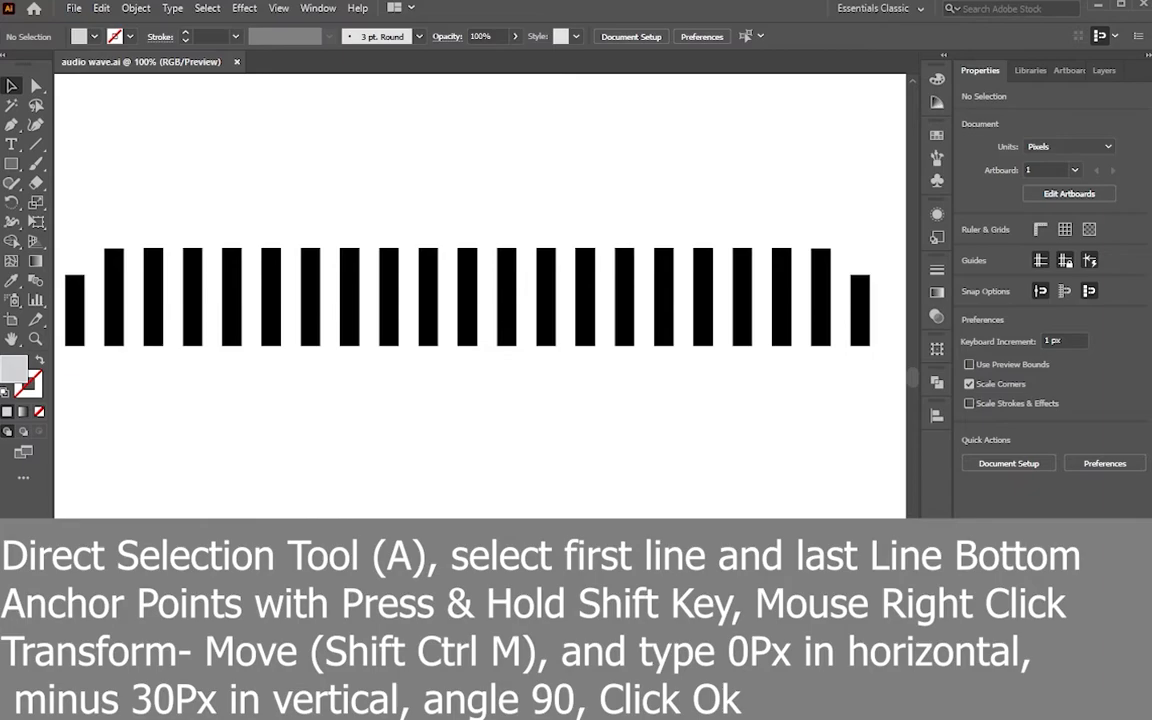
mouse_move(496, 445)
mouse_down()
mouse_move(514, 450)
mouse_move(504, 456)
mouse_up()
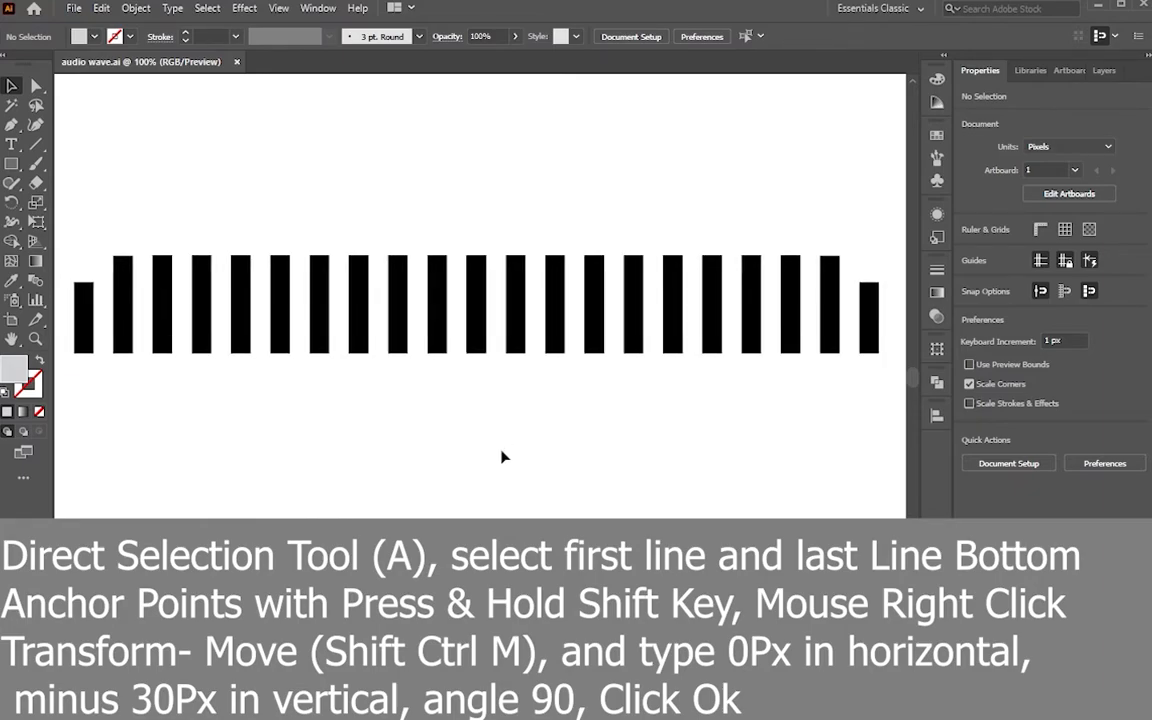
click(35, 87)
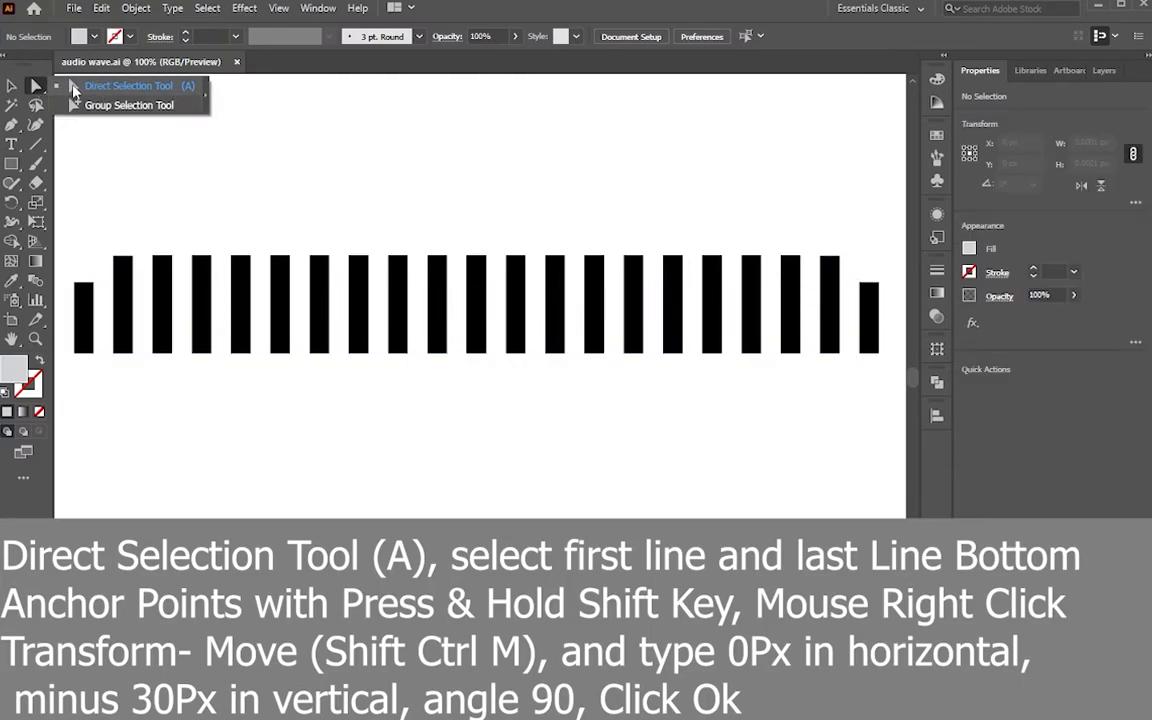
click(110, 86)
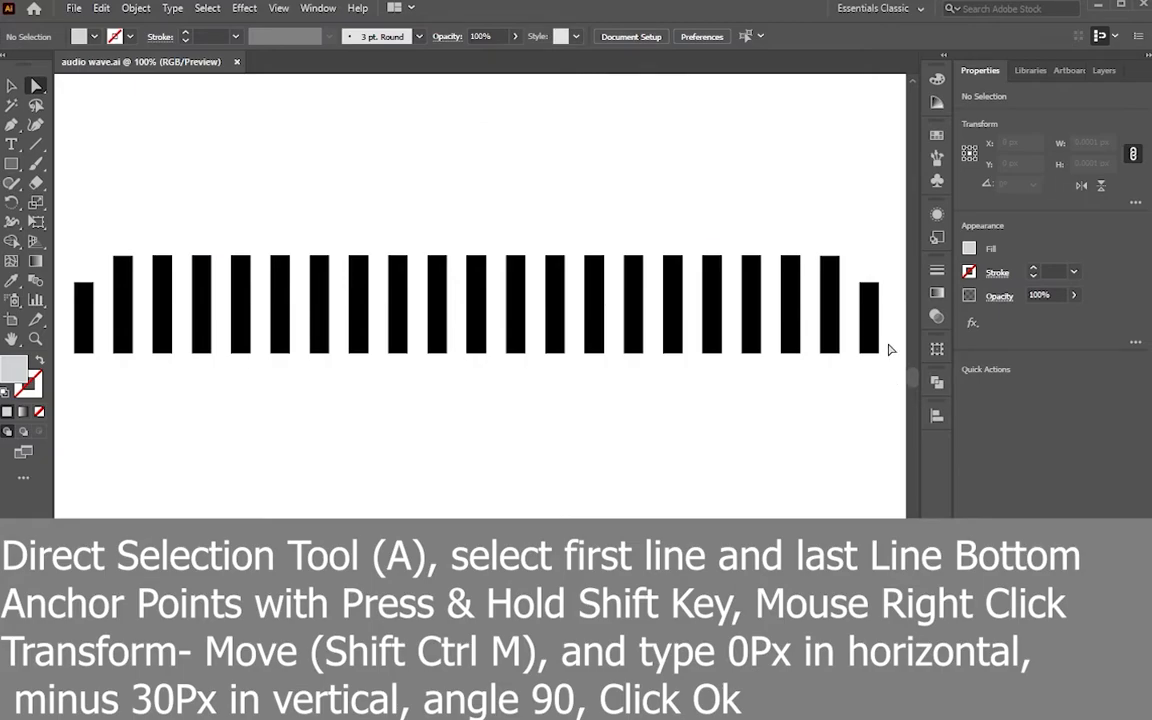
drag(878, 348, 855, 368)
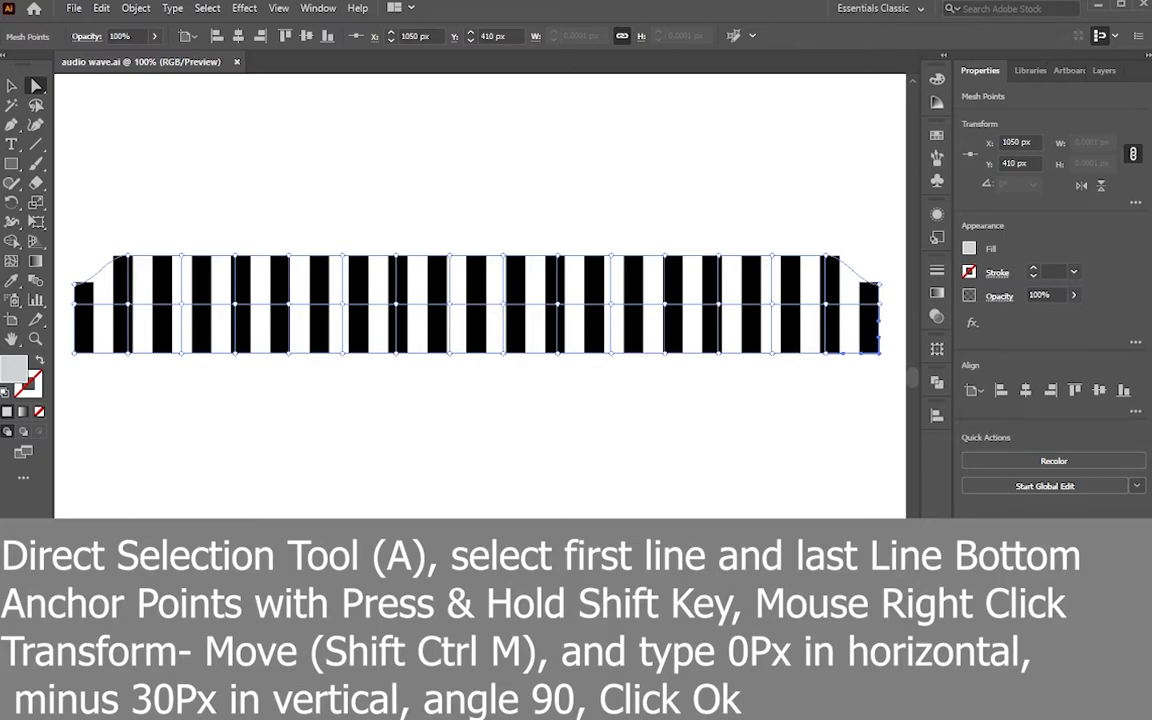
drag(63, 338, 90, 380)
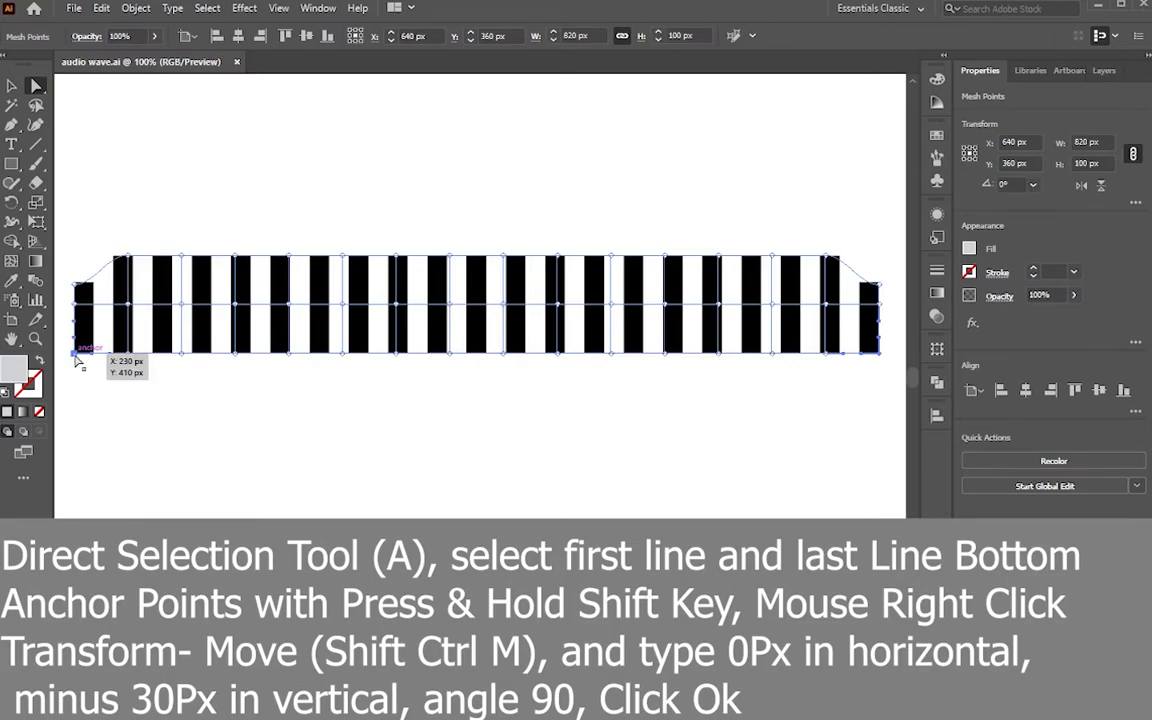
right_click(76, 362)
mouse_move(155, 441)
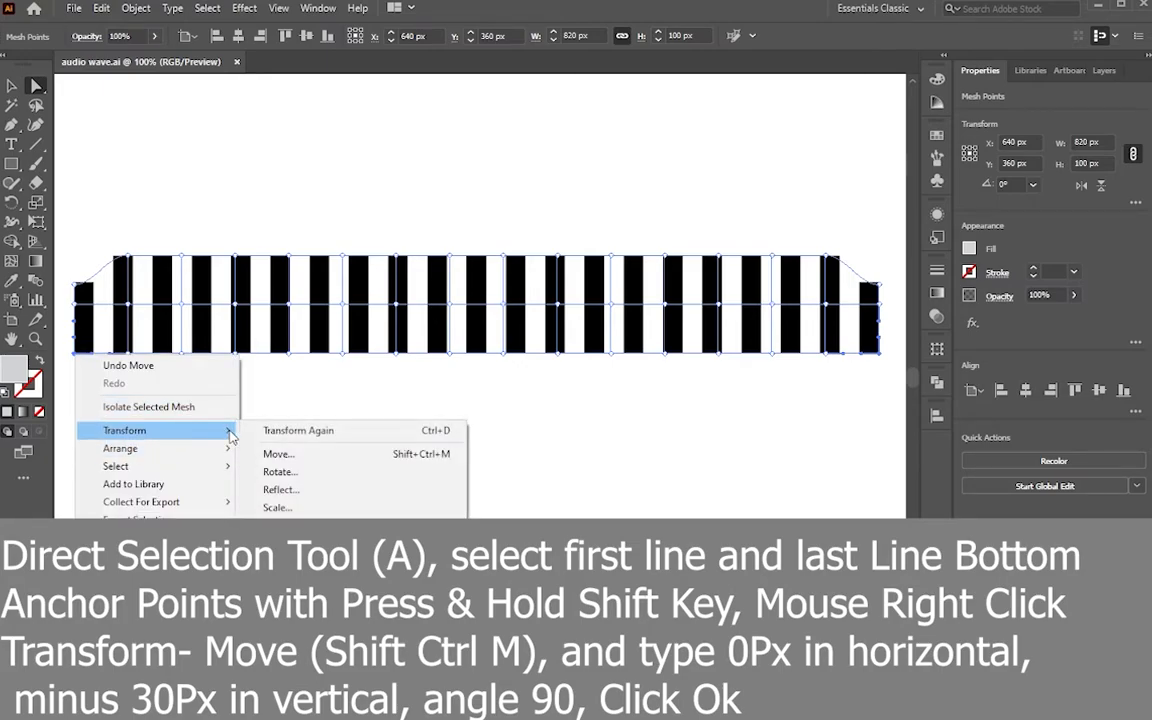
click(276, 454)
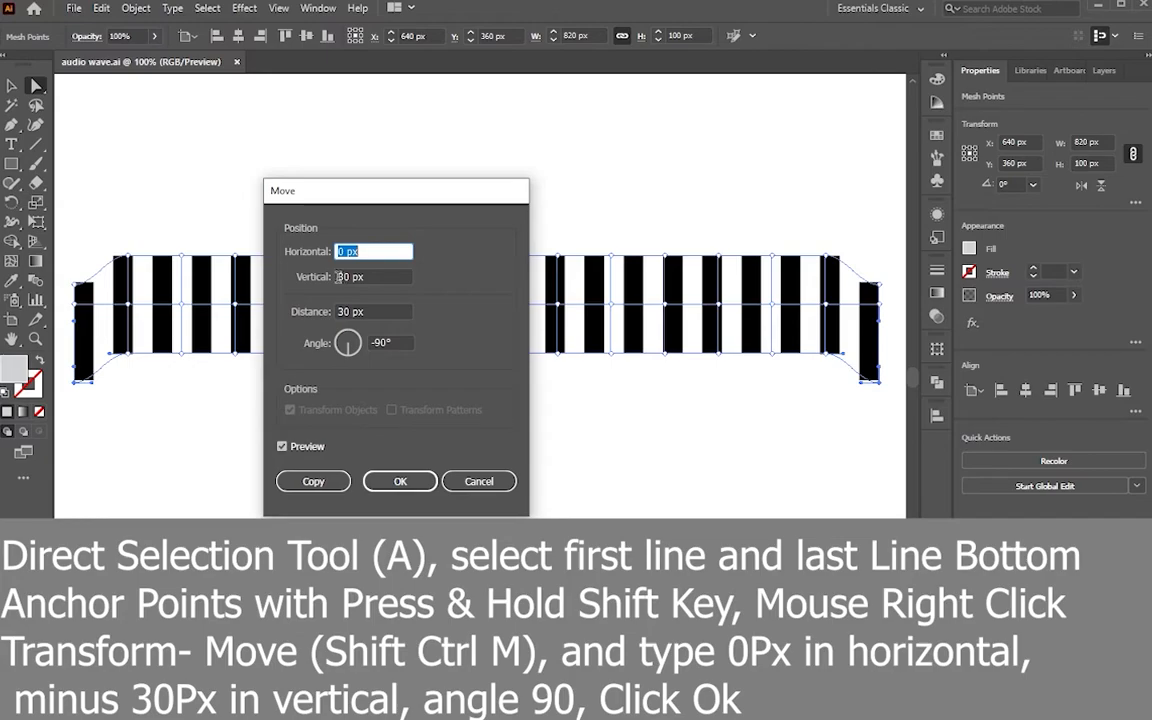
key(Tab)
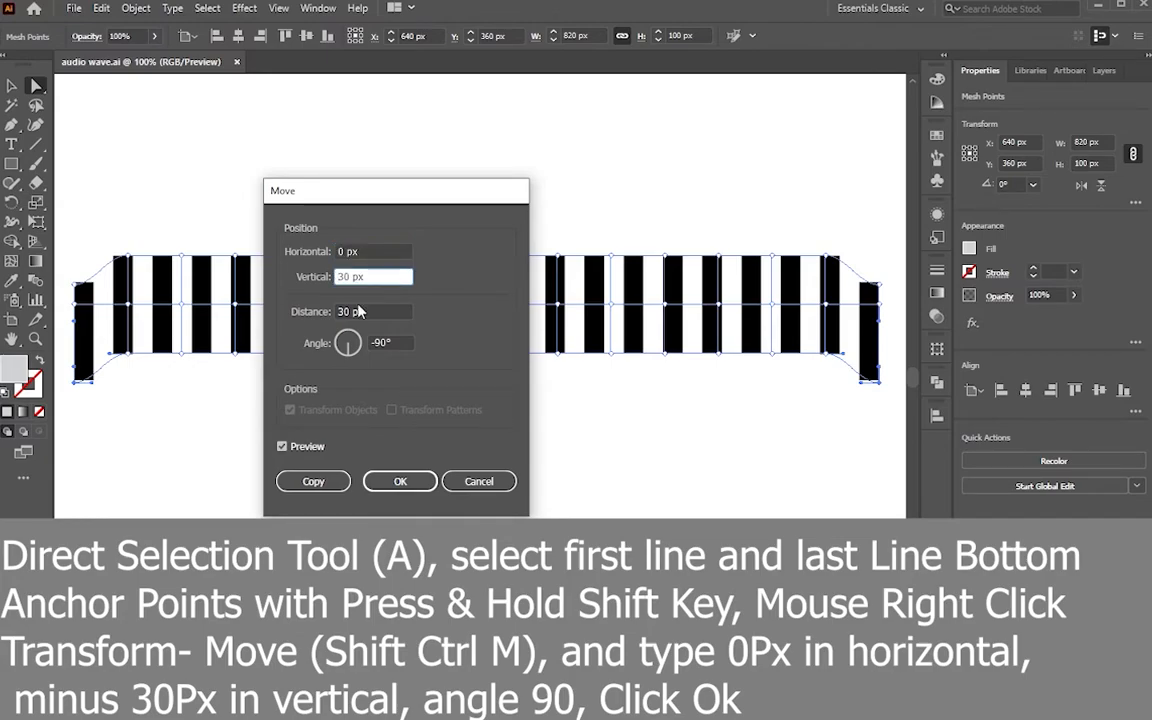
text(-30 px)
click(283, 447)
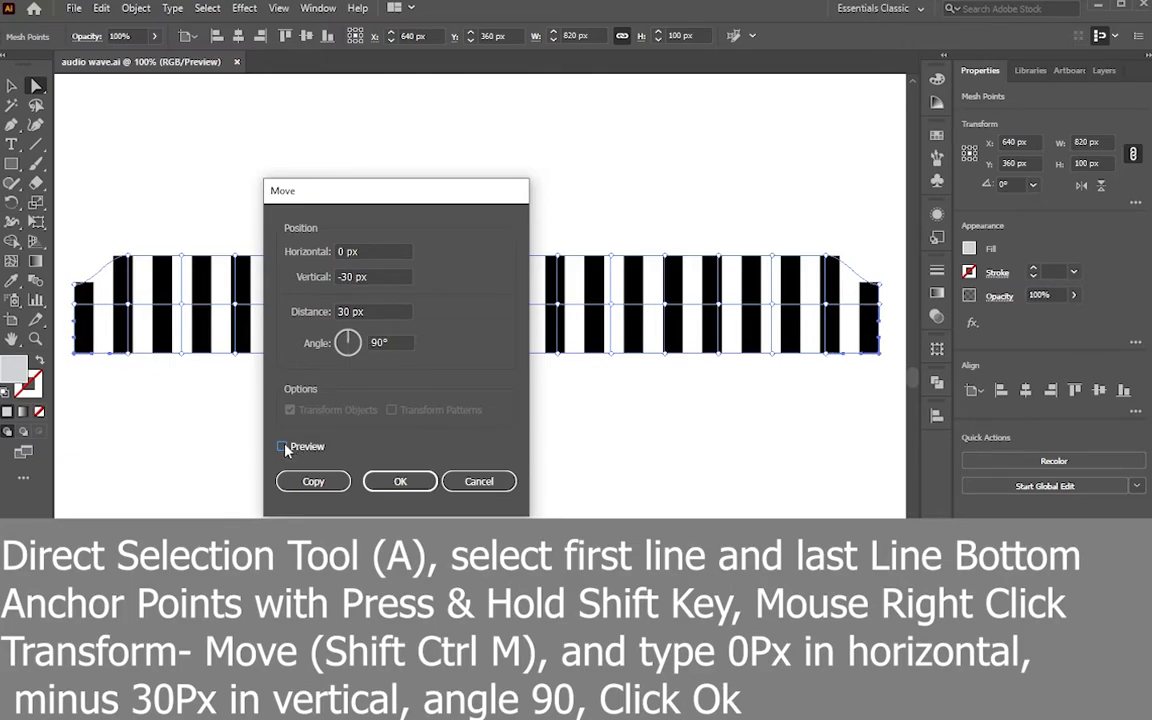
click(283, 447)
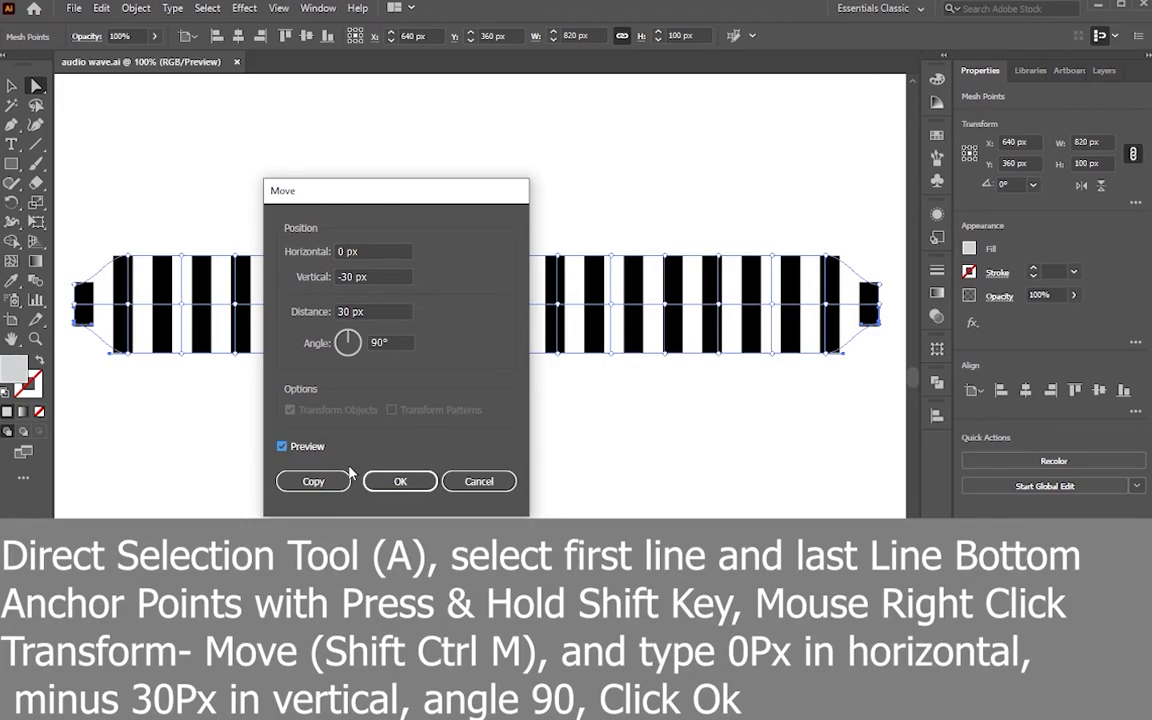
click(398, 482)
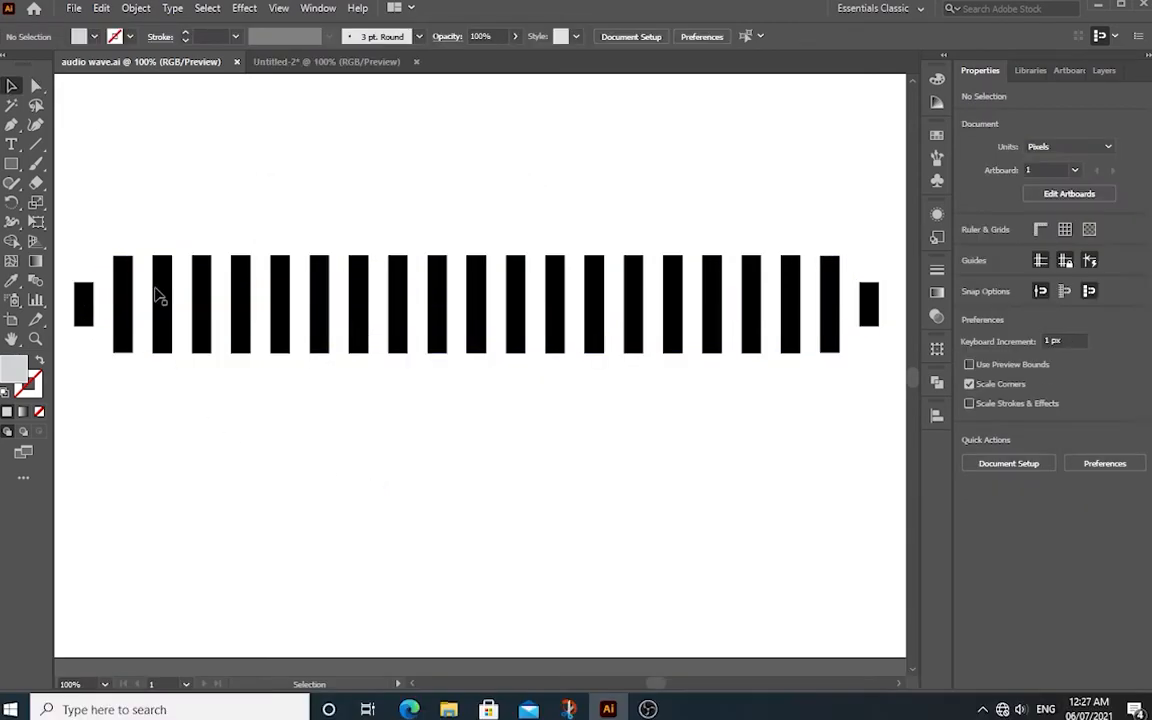
- Move the top mesh points at the 5th, 9th, 13th and 17th bars 0 px horizontally and -100 px vertically, and deselect the mesh
click(36, 87)
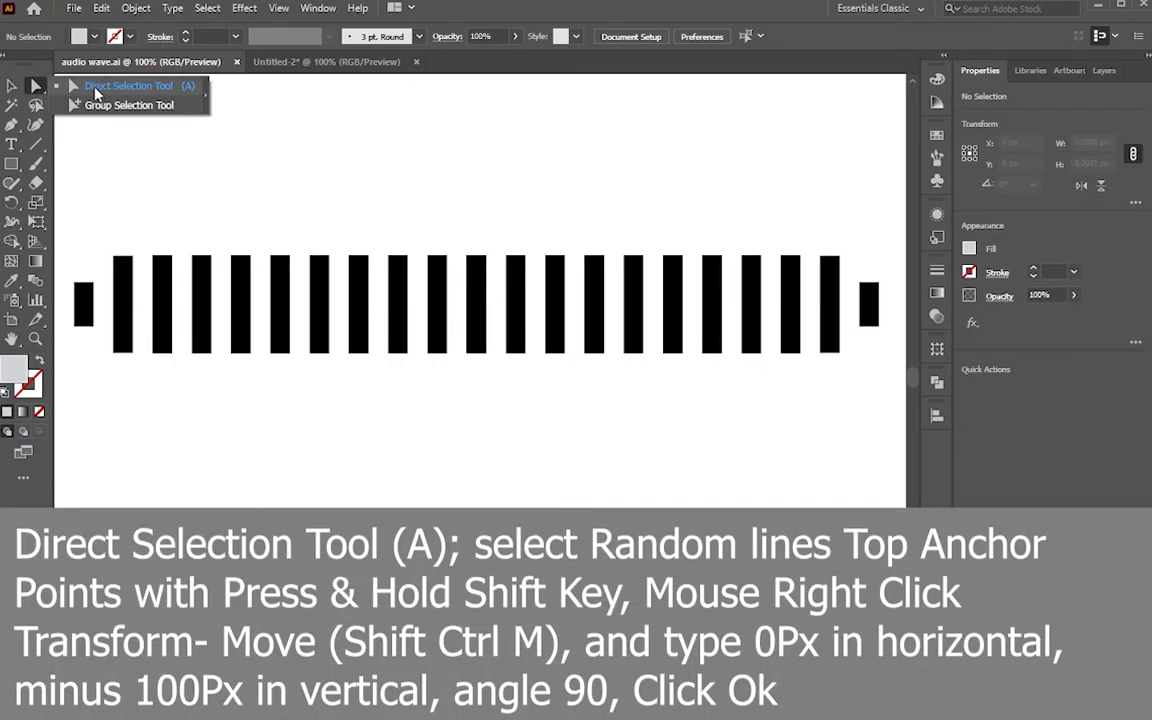
click(95, 87)
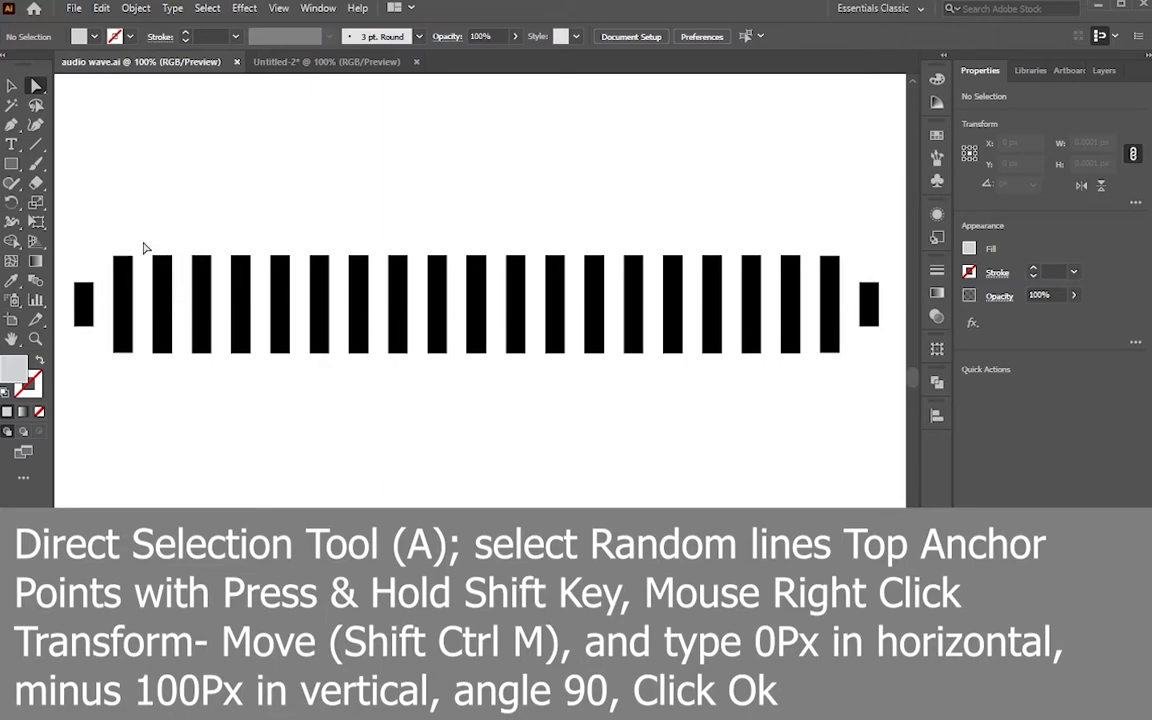
drag(222, 238, 258, 279)
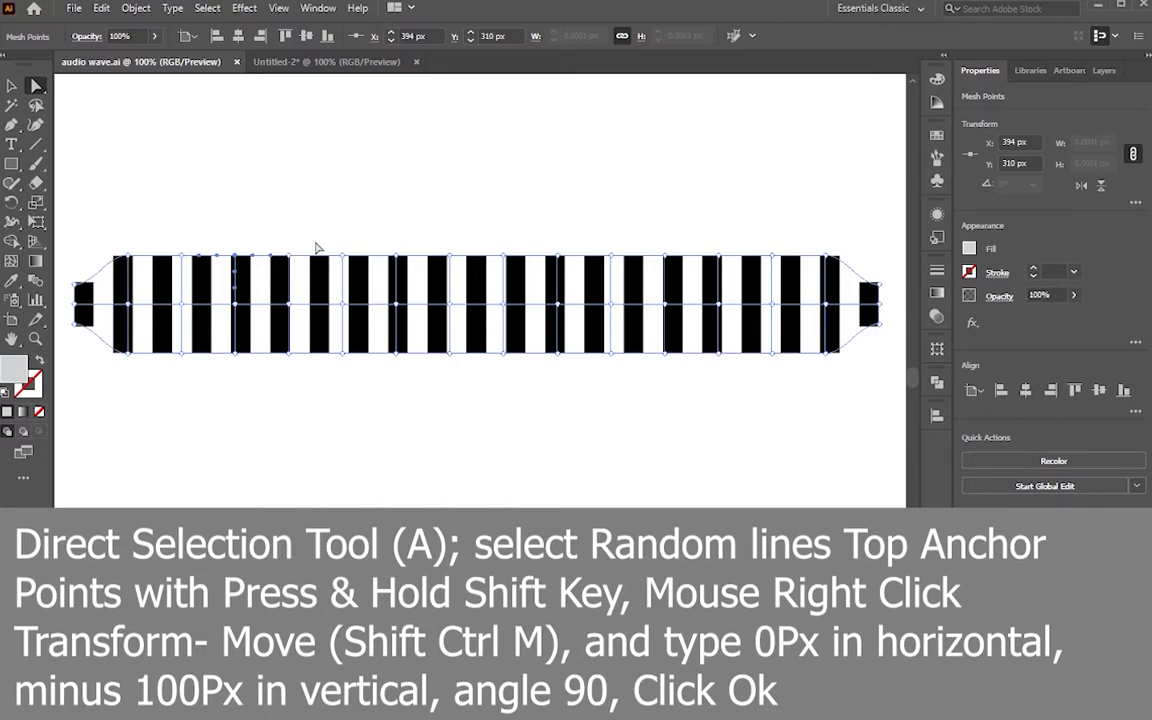
drag(378, 218, 411, 268)
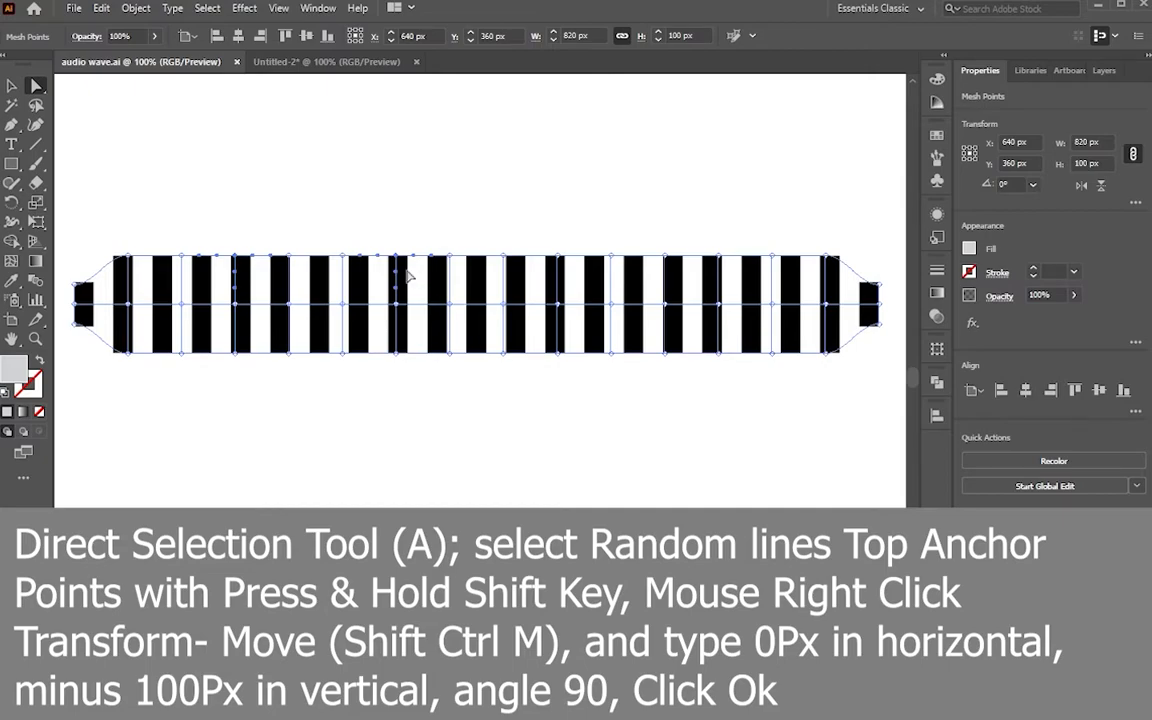
drag(539, 238, 571, 270)
drag(571, 270, 571, 270)
drag(694, 238, 733, 275)
right_click(733, 283)
mouse_move(777, 340)
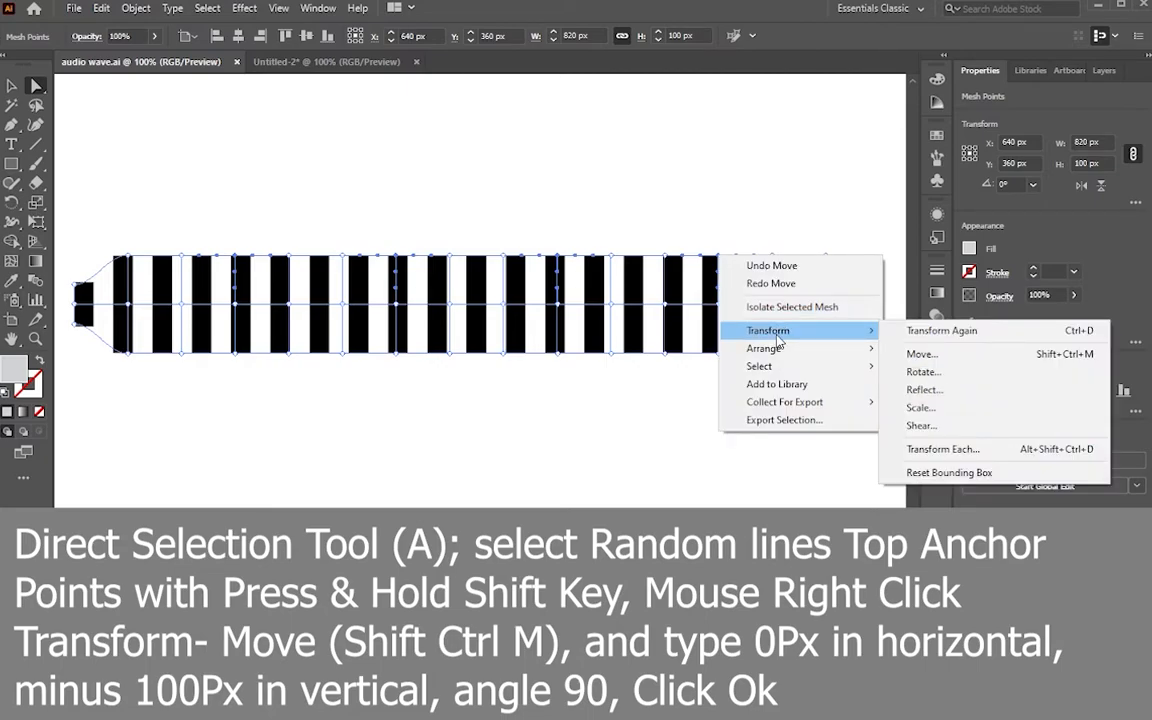
click(935, 357)
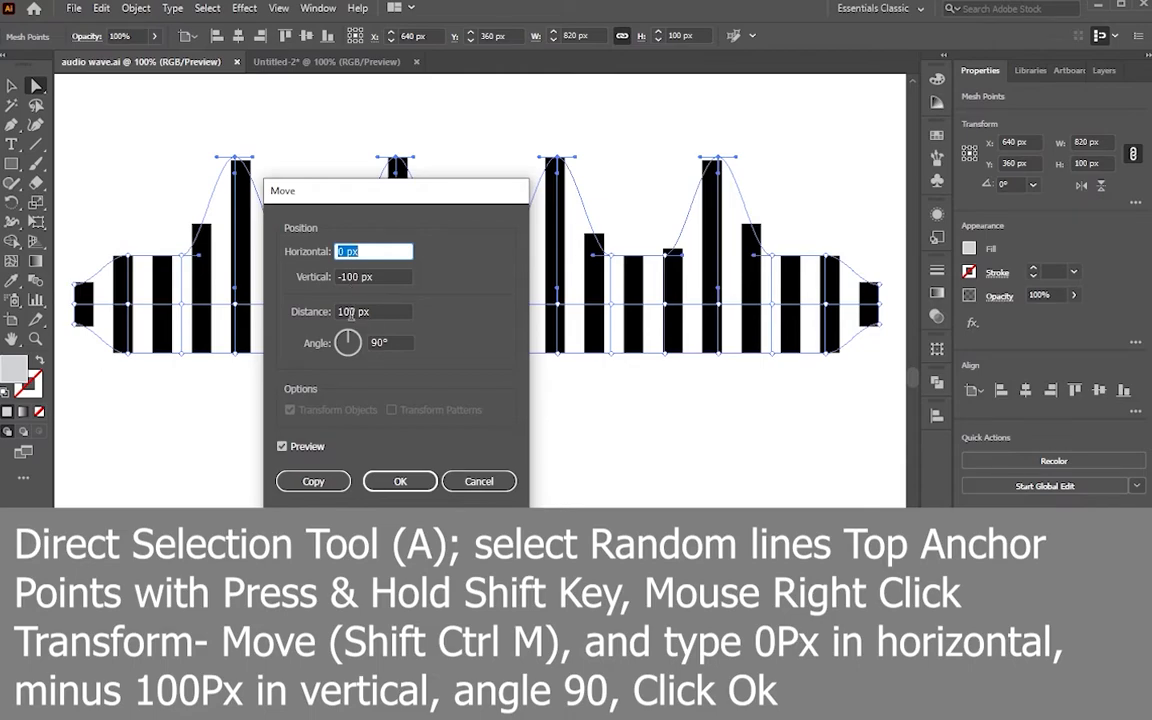
click(283, 448)
click(283, 448)
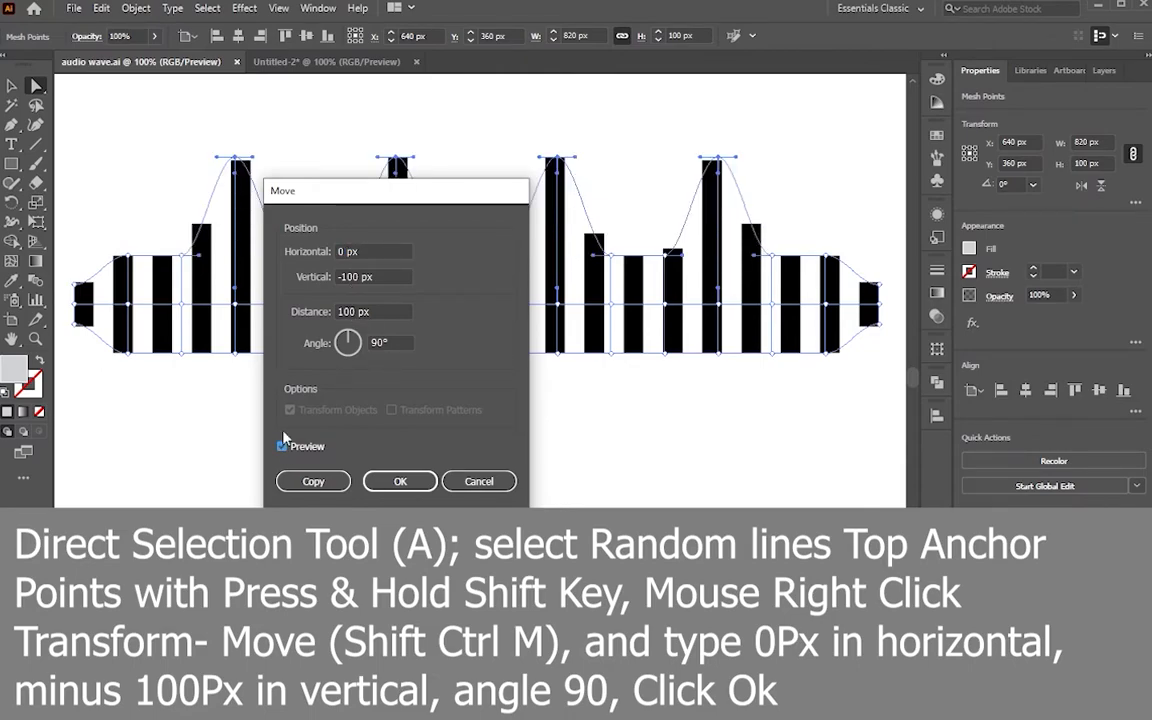
click(389, 482)
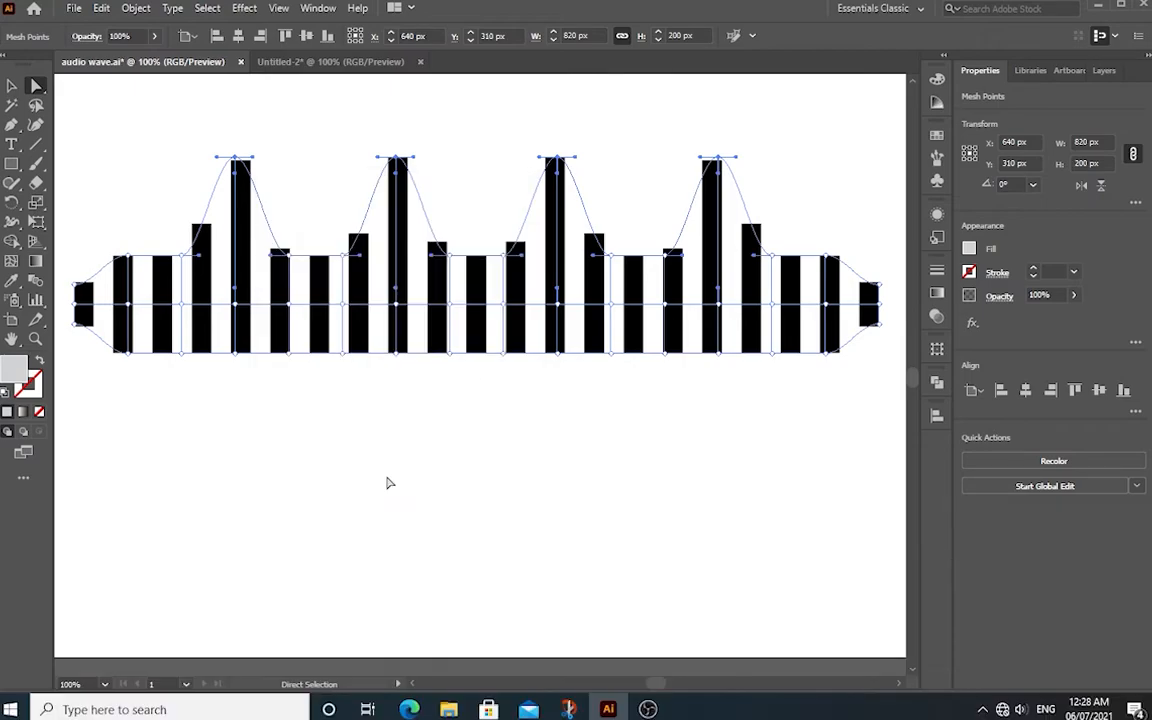
click(419, 434)
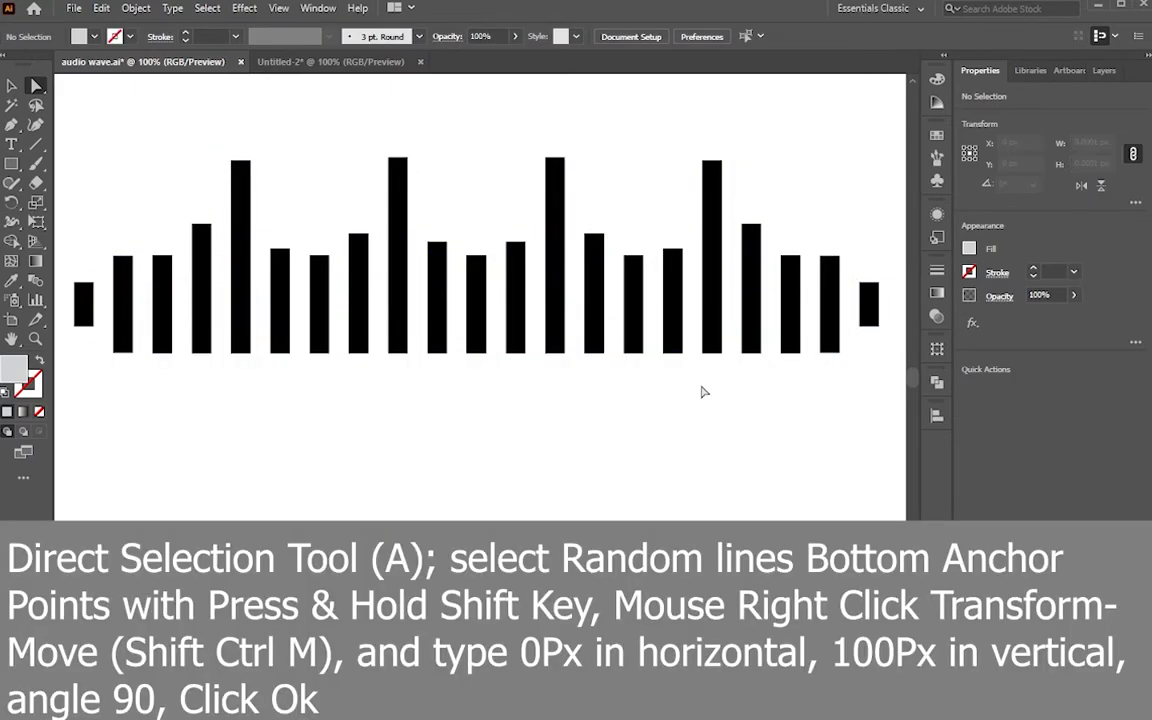
- Select the bottom mesh point at the 17th bar with the Direct Selection tool
drag(38, 87, 81, 92)
drag(690, 368, 728, 350)
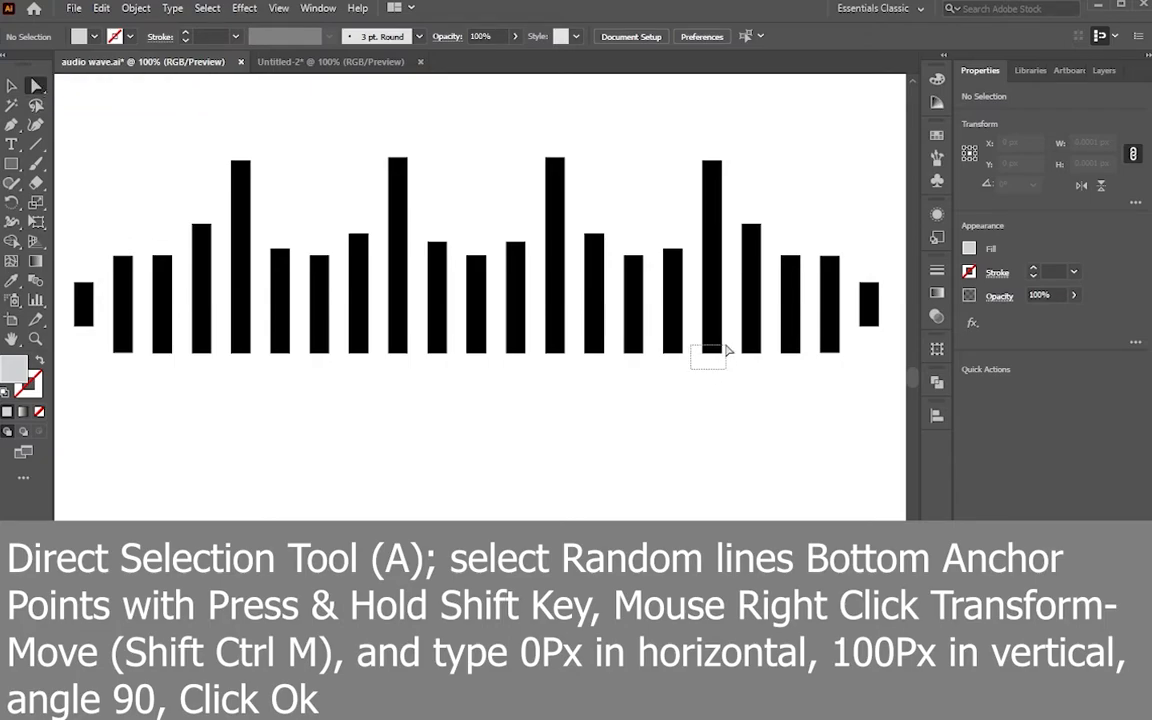